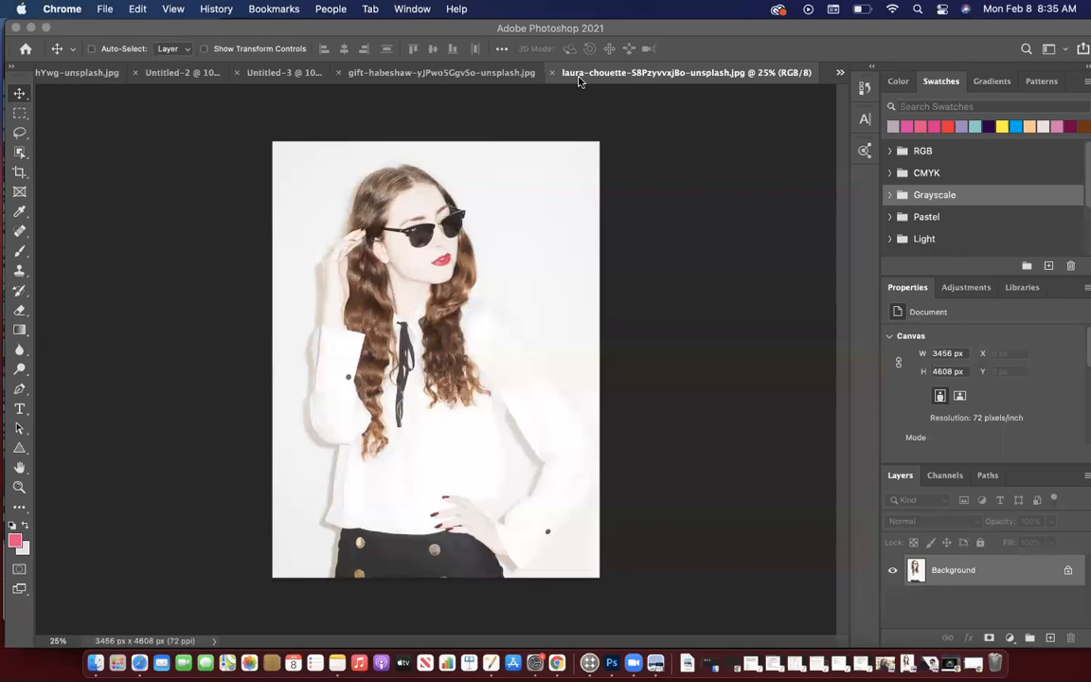
left_click(480, 76)
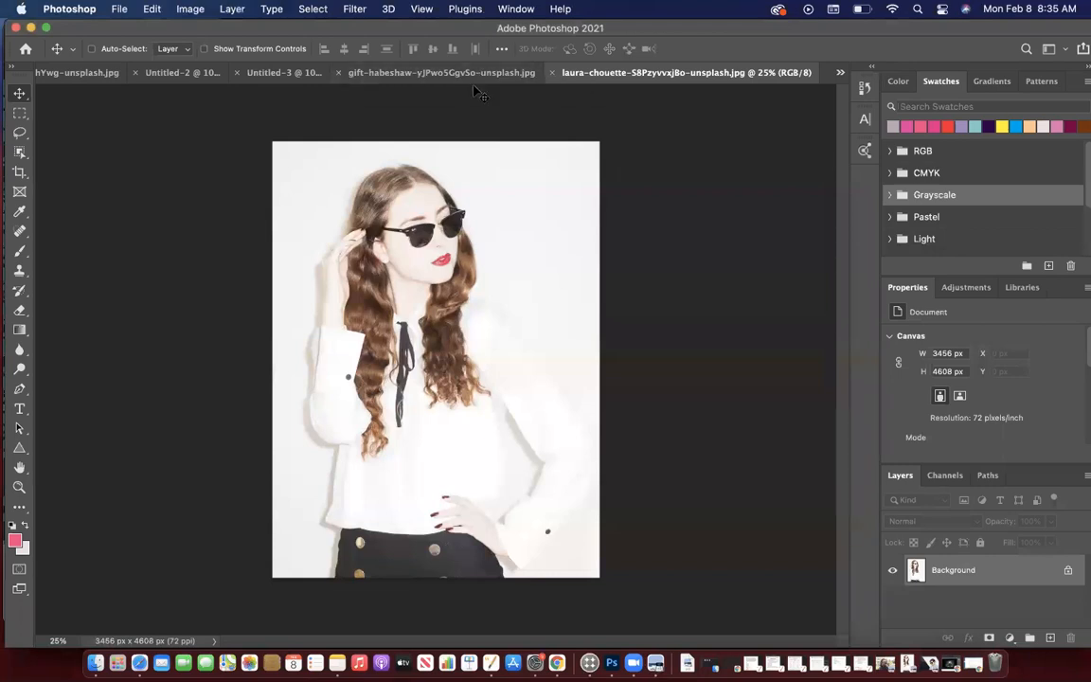
left_click(470, 75)
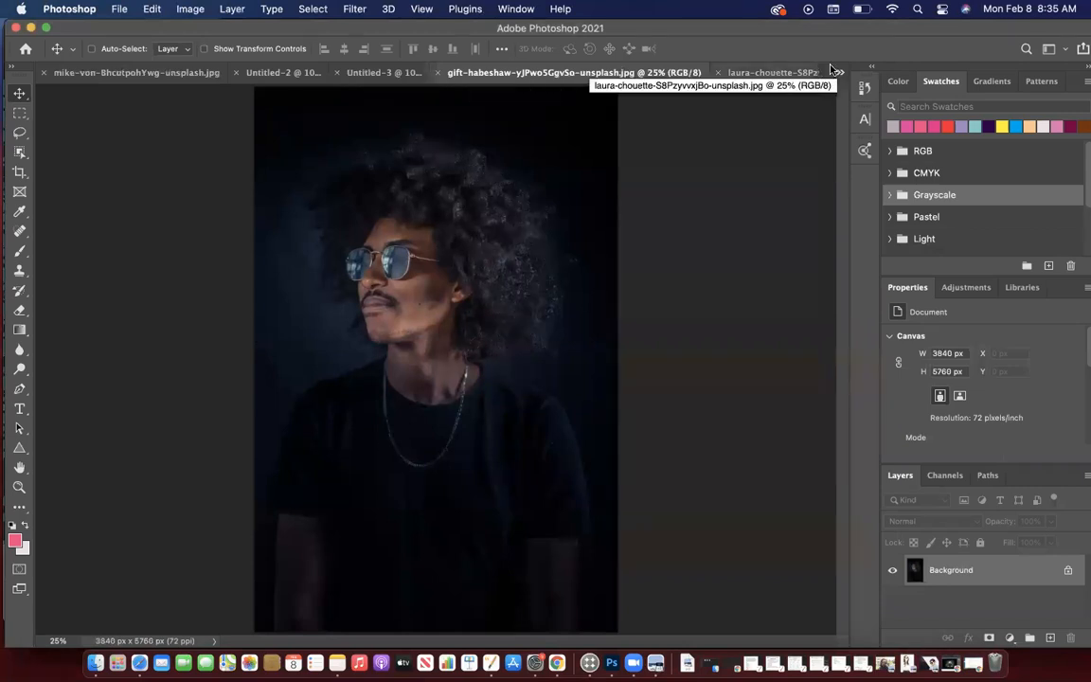
left_click(767, 76)
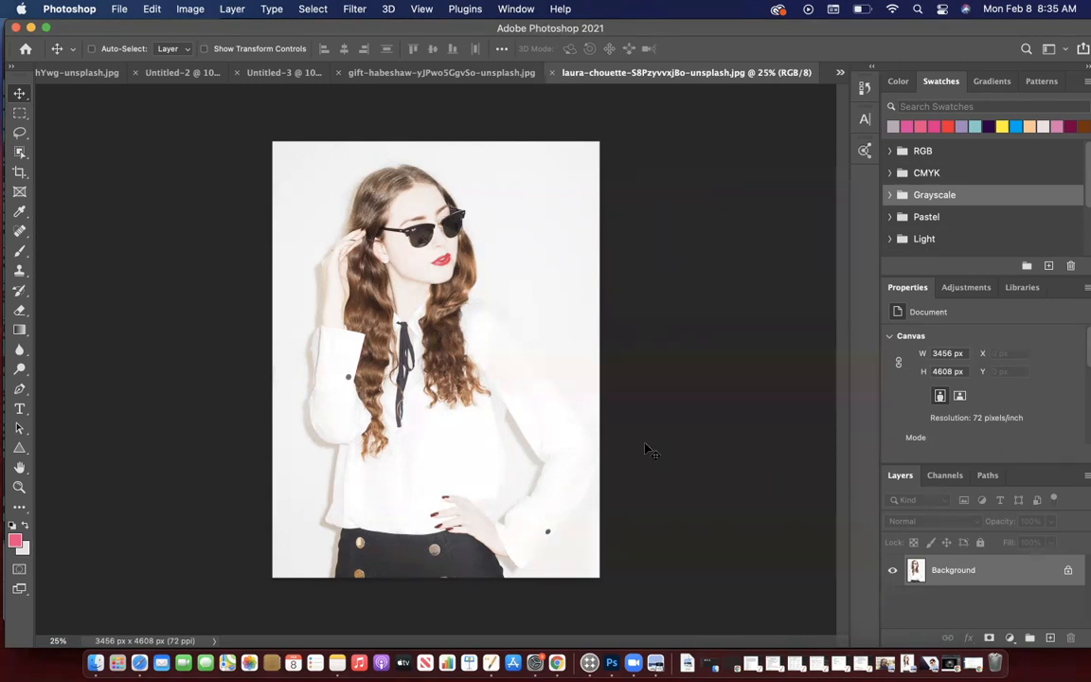
Step: Convert the Background of the woman's portrait into a layer named Red and duplicate it as a layer named Cyan
double_click(943, 571)
type("Red")
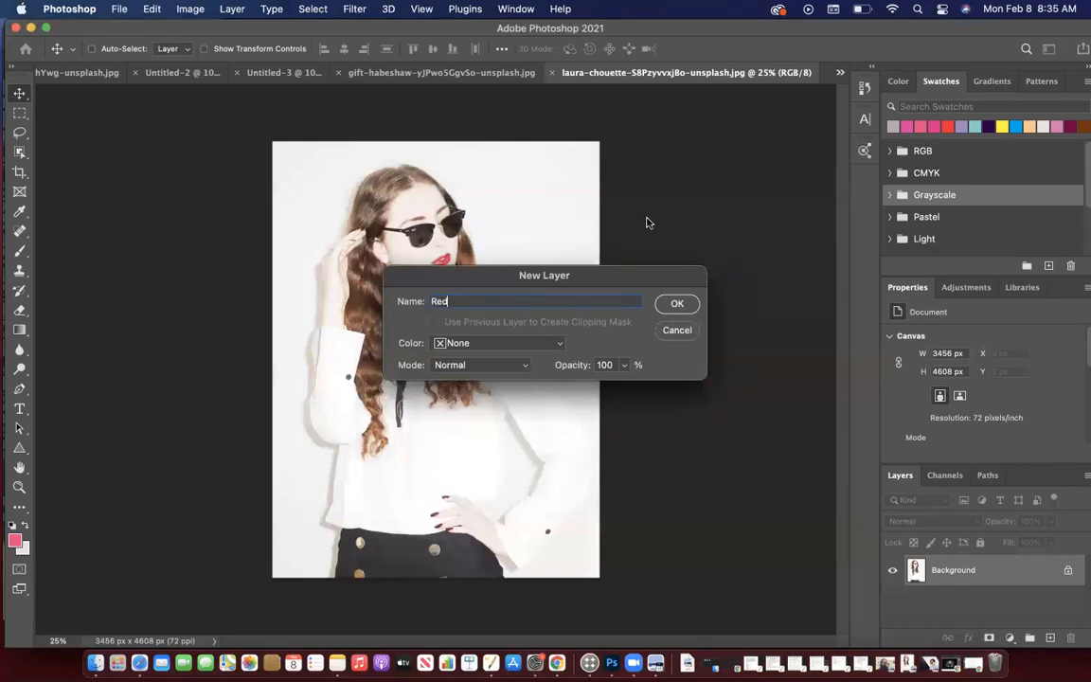
left_click(678, 303)
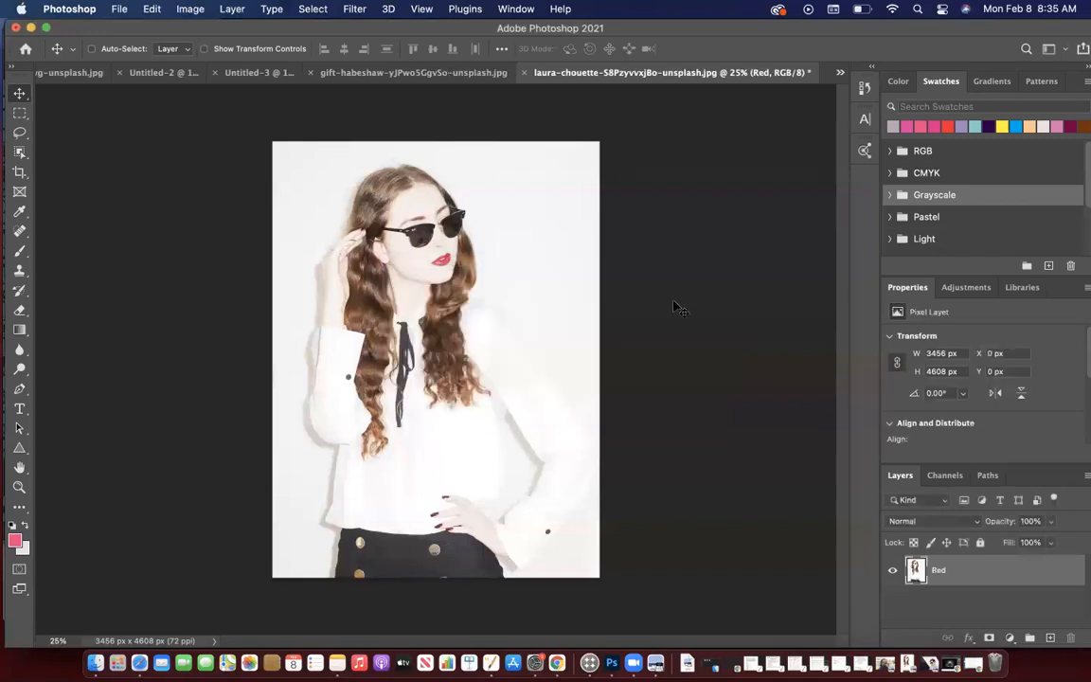
right_click(943, 571)
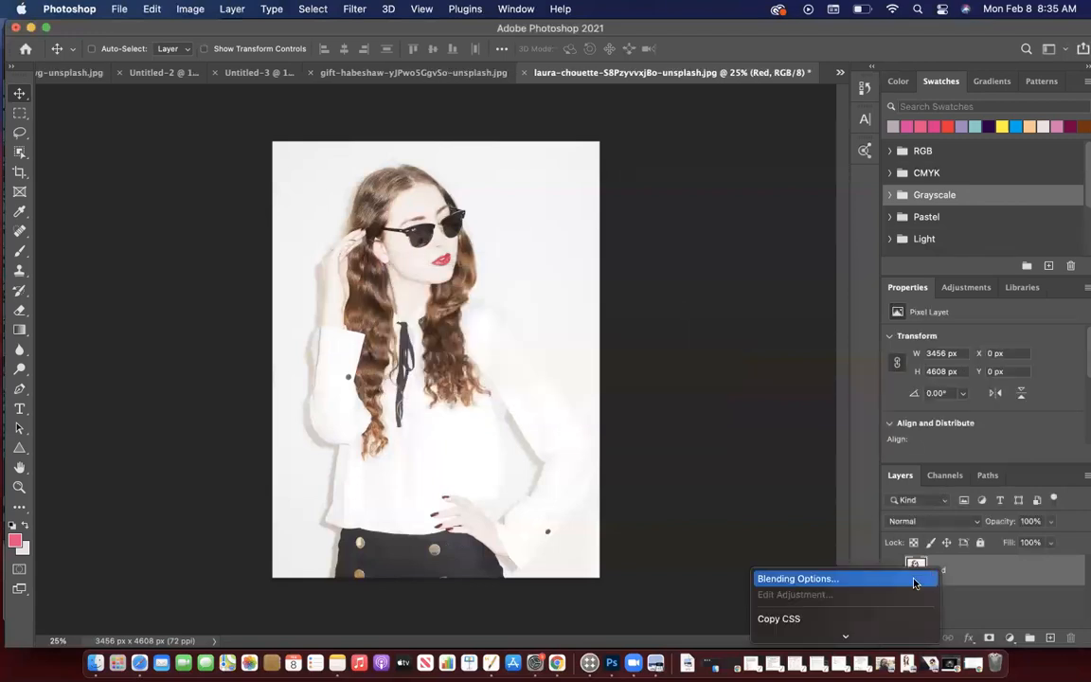
mouse_move(845, 635)
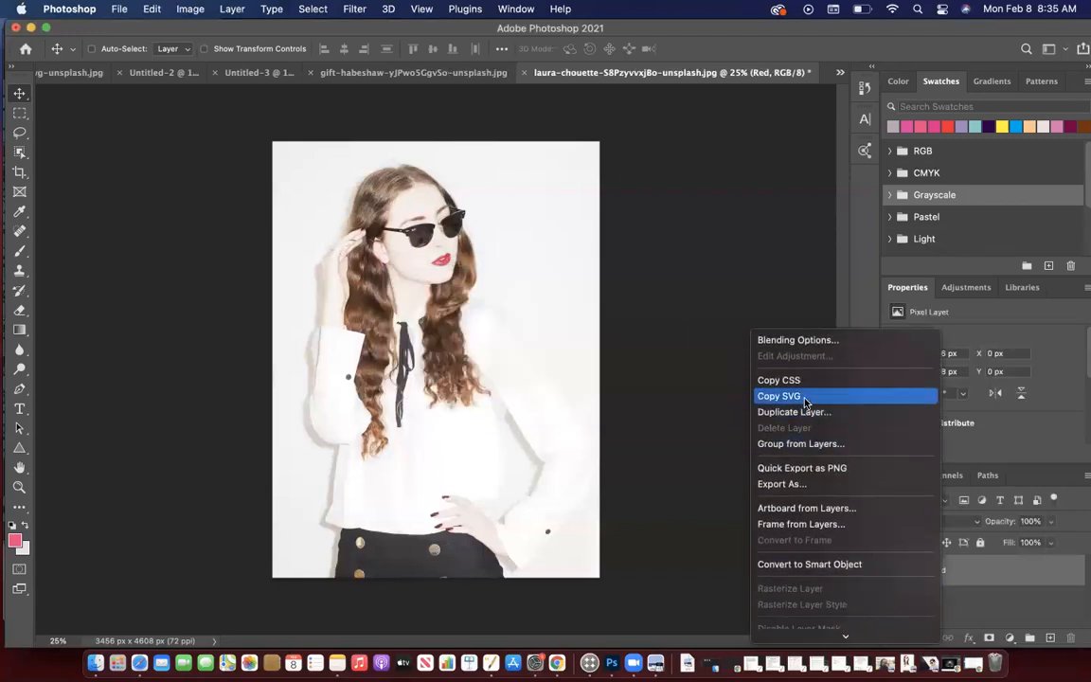
left_click(804, 412)
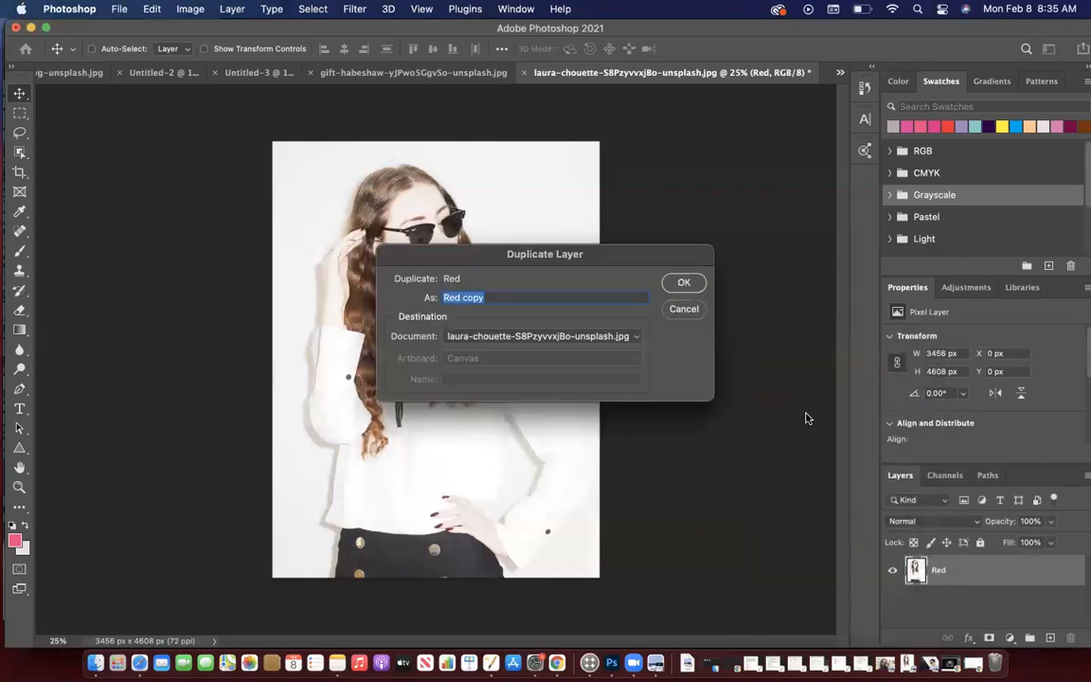
type("Cyan")
left_click(696, 284)
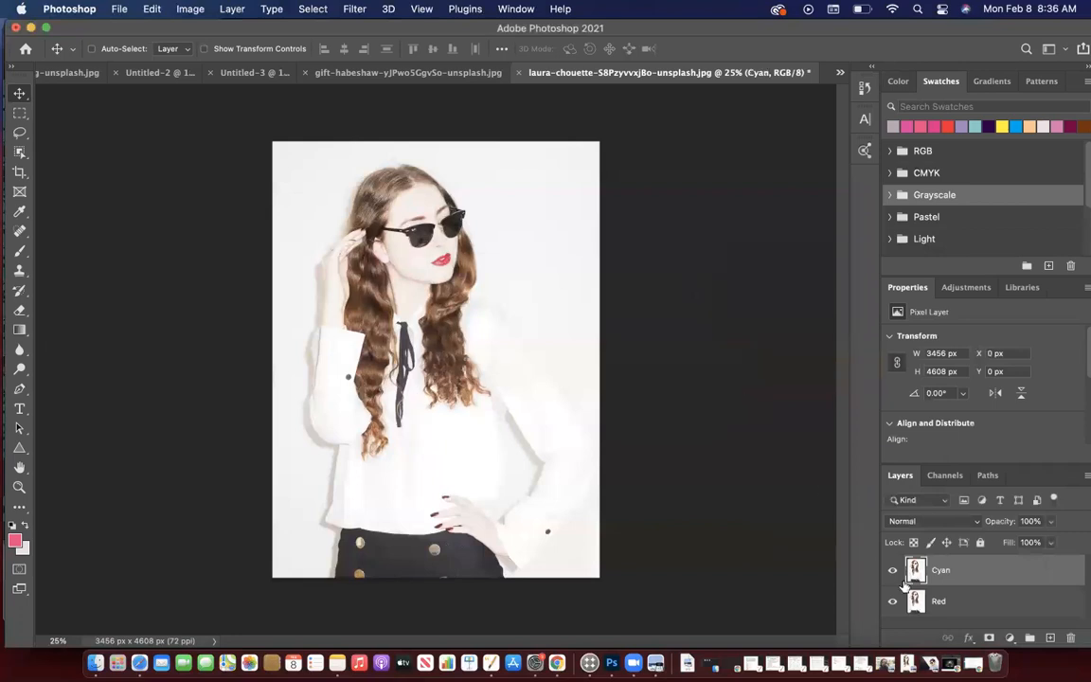
Step: Turn off the G and B channels in the Red layer's blending options so that only R blends
left_click(941, 603)
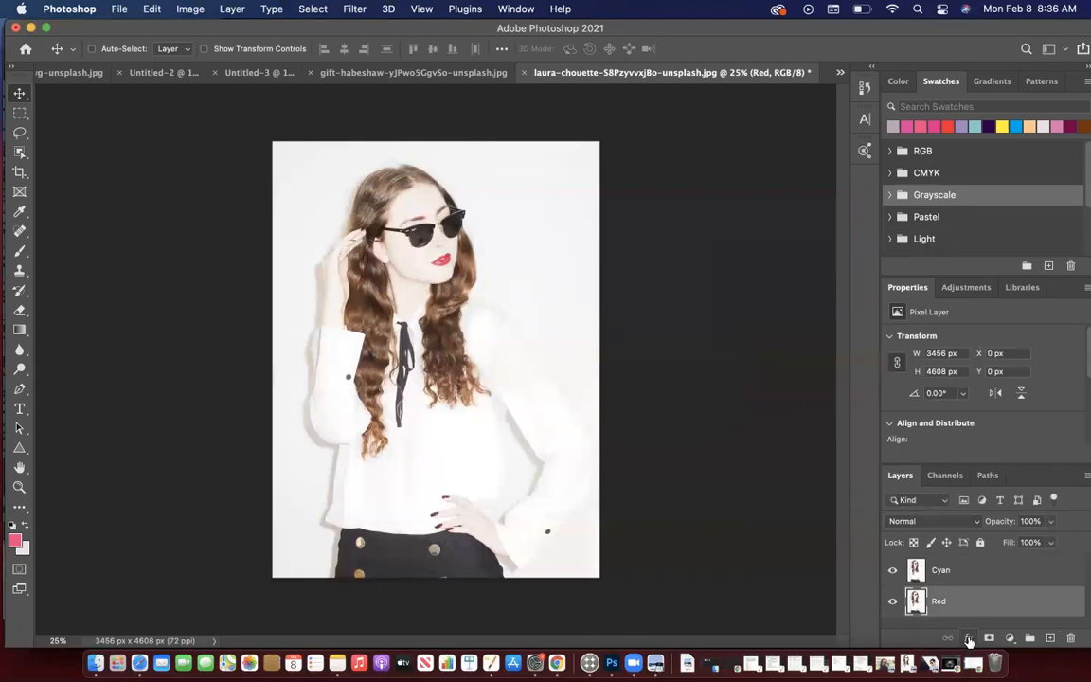
left_click(968, 640)
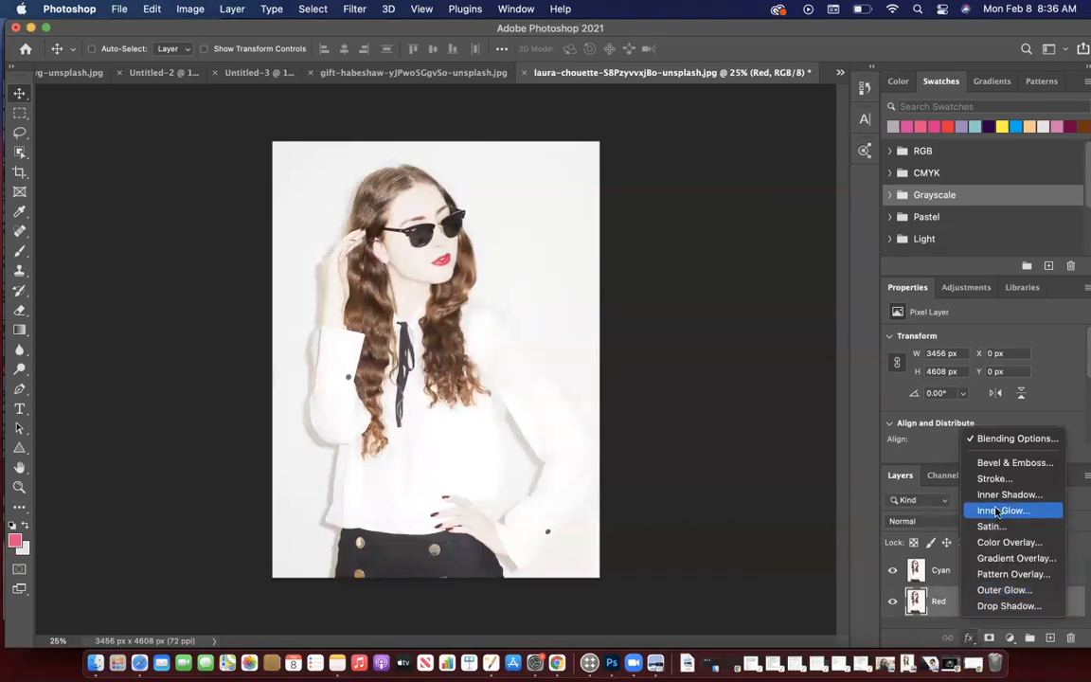
left_click(1007, 441)
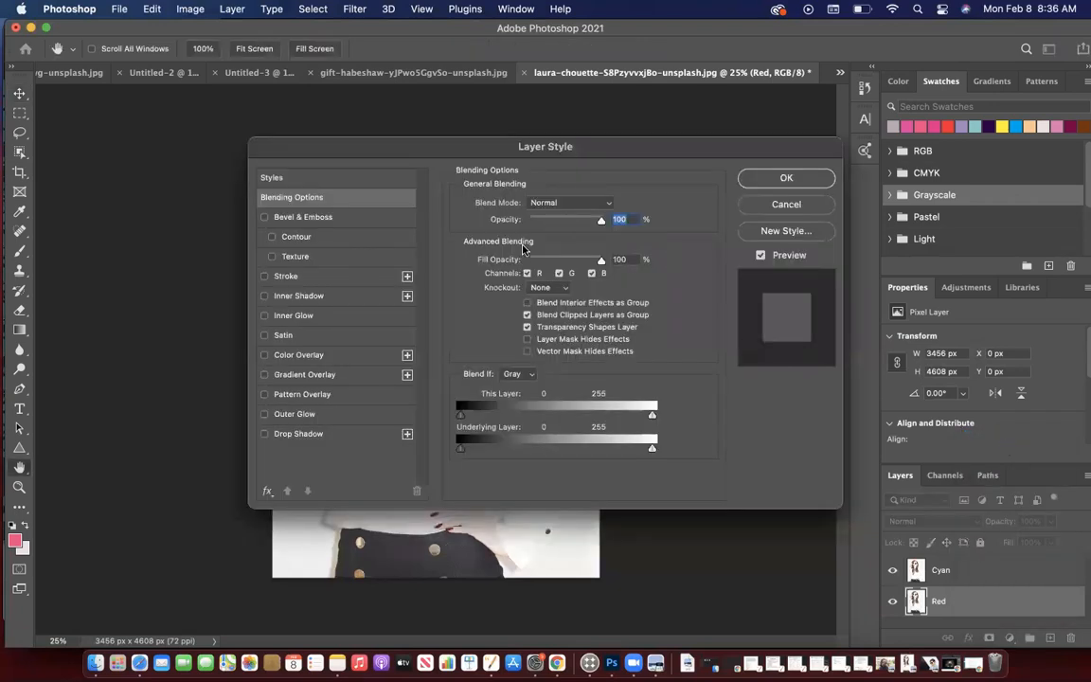
left_click(558, 273)
left_click(558, 274)
left_click(557, 274)
left_click(591, 273)
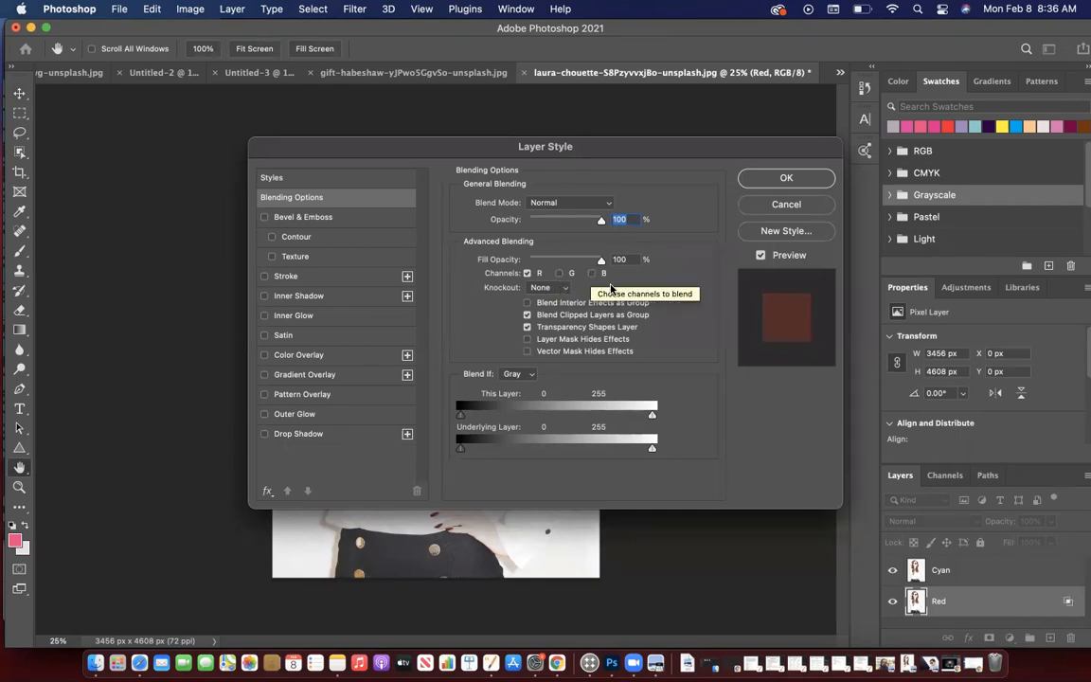
left_click(766, 179)
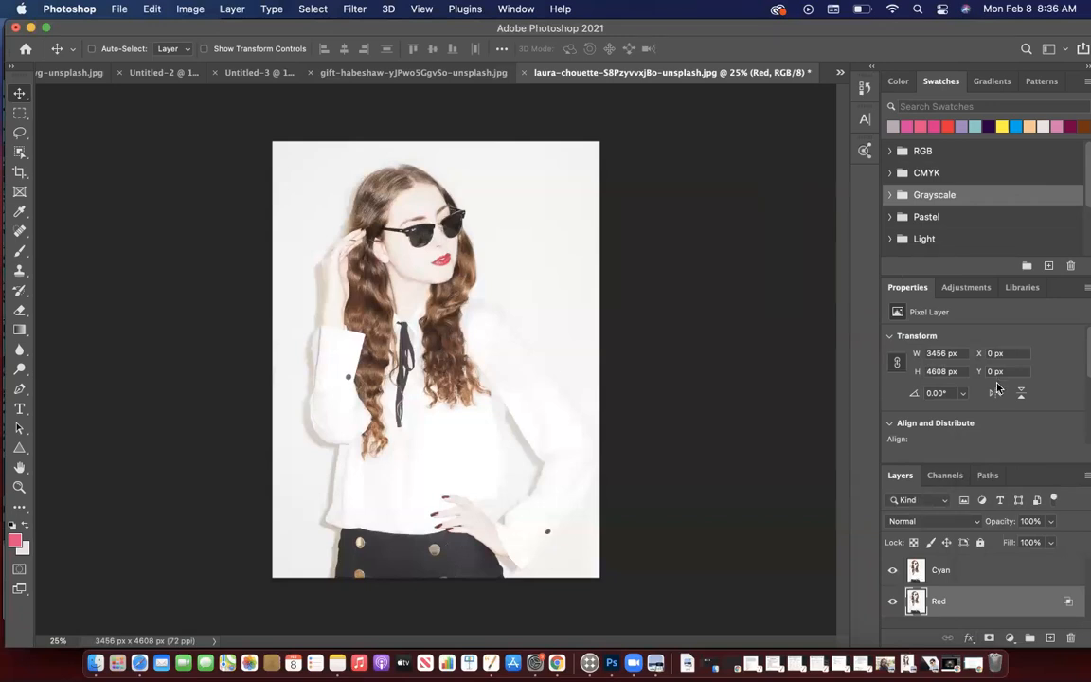
Step: Turn off the R channel in the Cyan layer's blending options, leaving G and B on
left_click(942, 569)
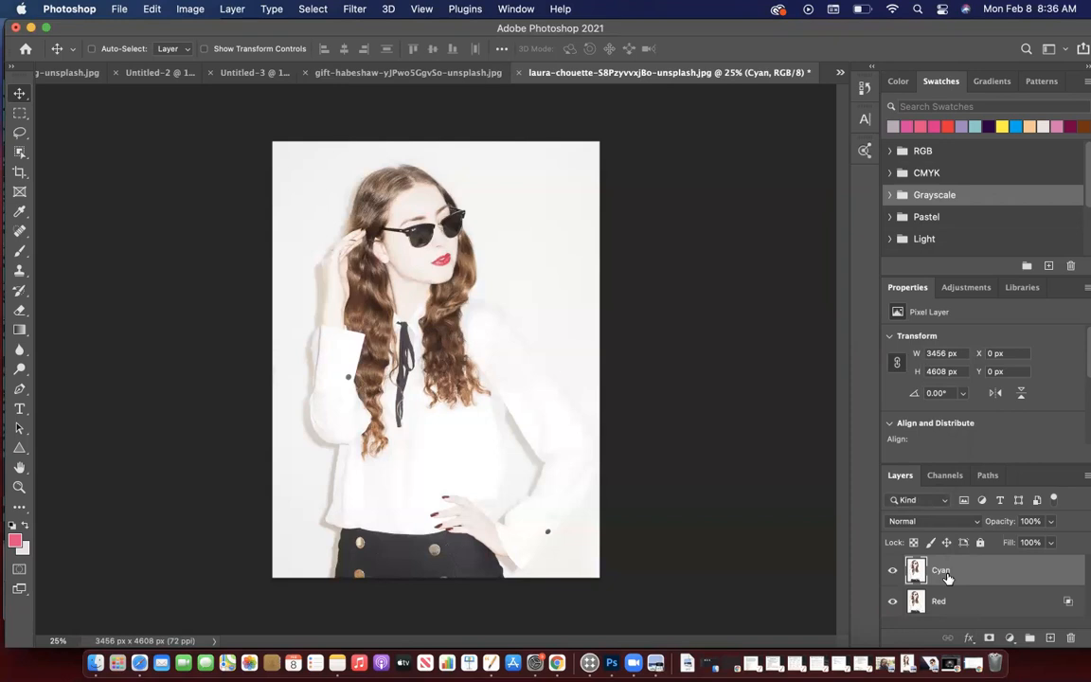
left_click(968, 638)
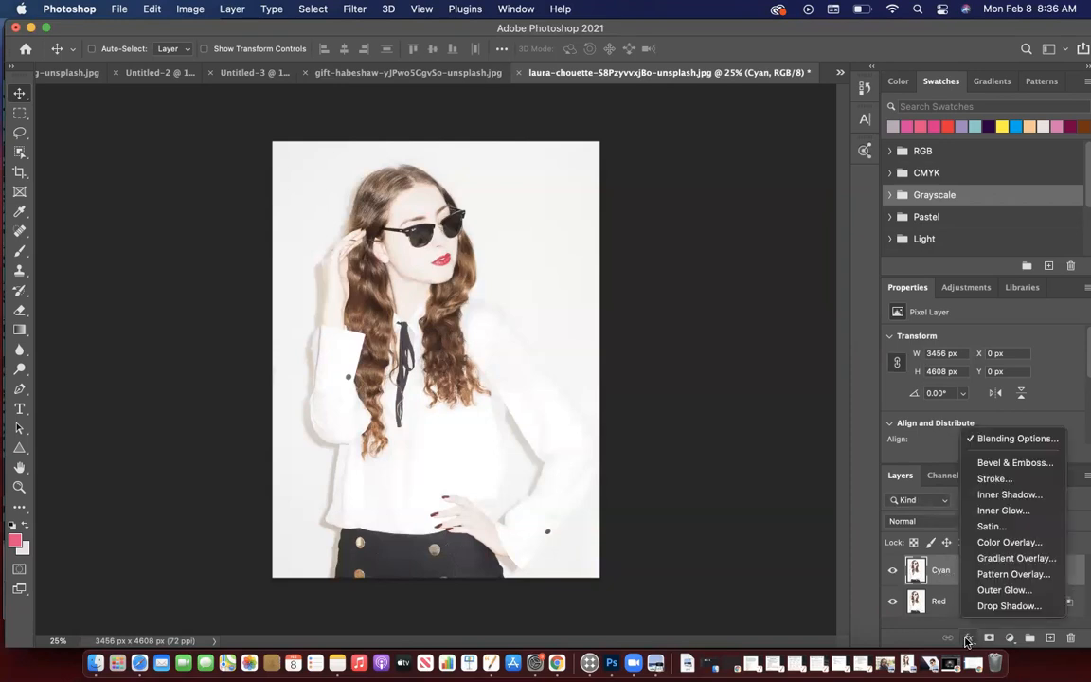
left_click(1004, 438)
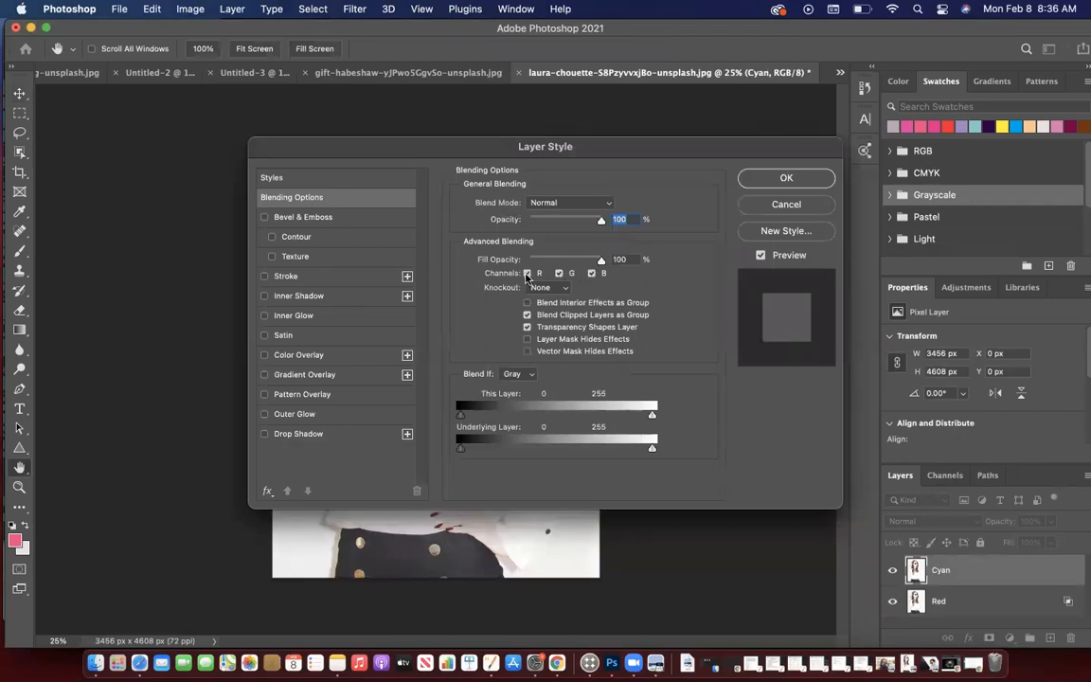
left_click(527, 274)
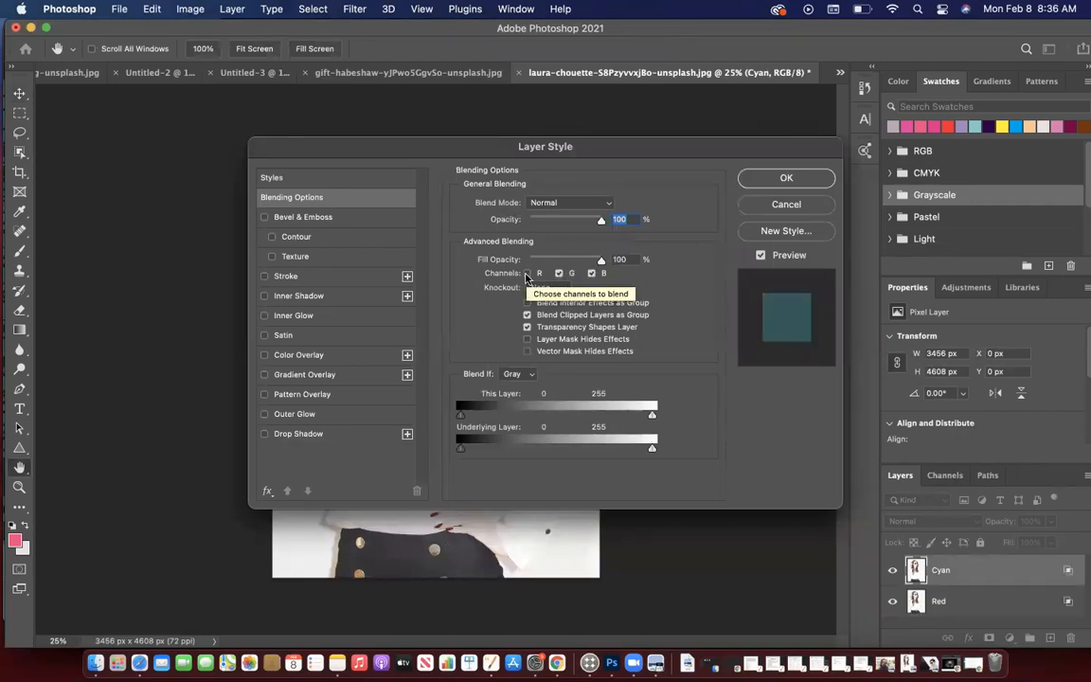
left_click(785, 178)
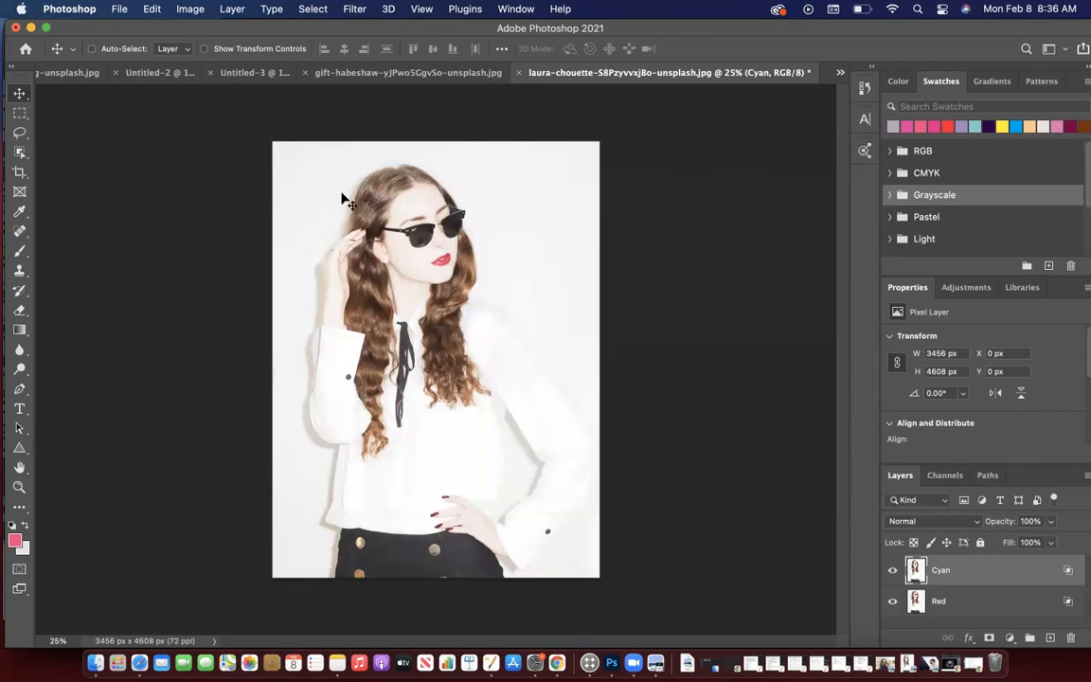
Step: Shift the Cyan layer horizontally back and forth over the Red layer to try different colour-split offsets, returning it to X 0 px
left_click_drag(371, 232, 412, 240)
left_click_drag(412, 239, 419, 243)
key("Left")
key("Left")
key("Left")
key("Left")
key("Left")
key("Left")
key("Left")
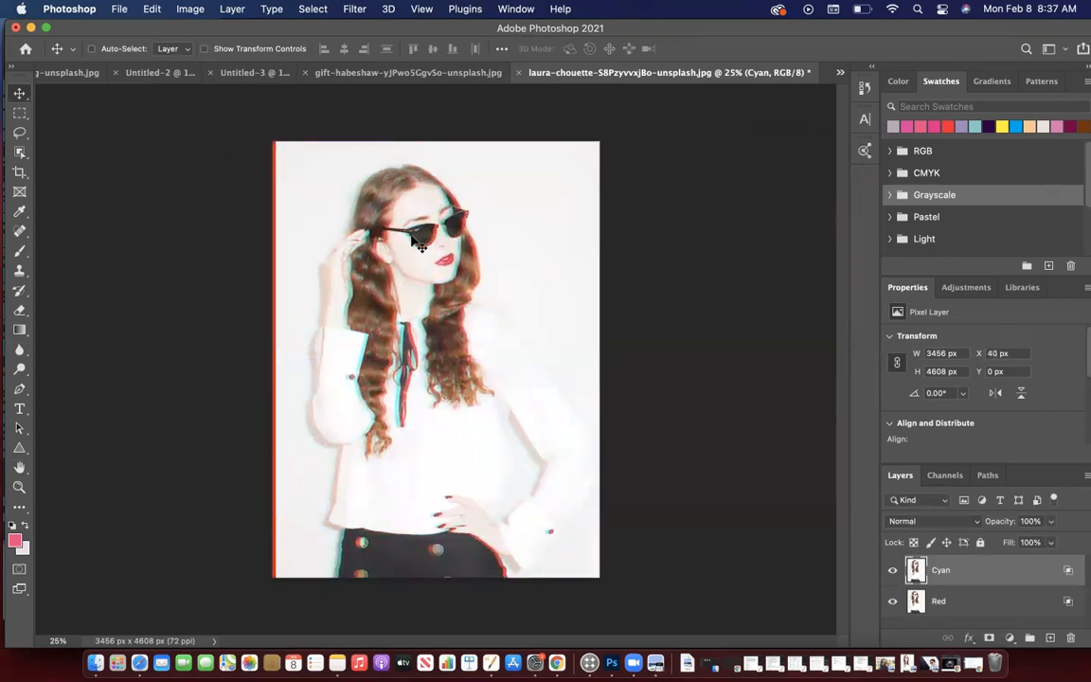
key("Left")
key("Left")
key("Left")
key("Left")
key("Right")
key("Right")
key("Right")
key("Right")
key("Right")
key("Right")
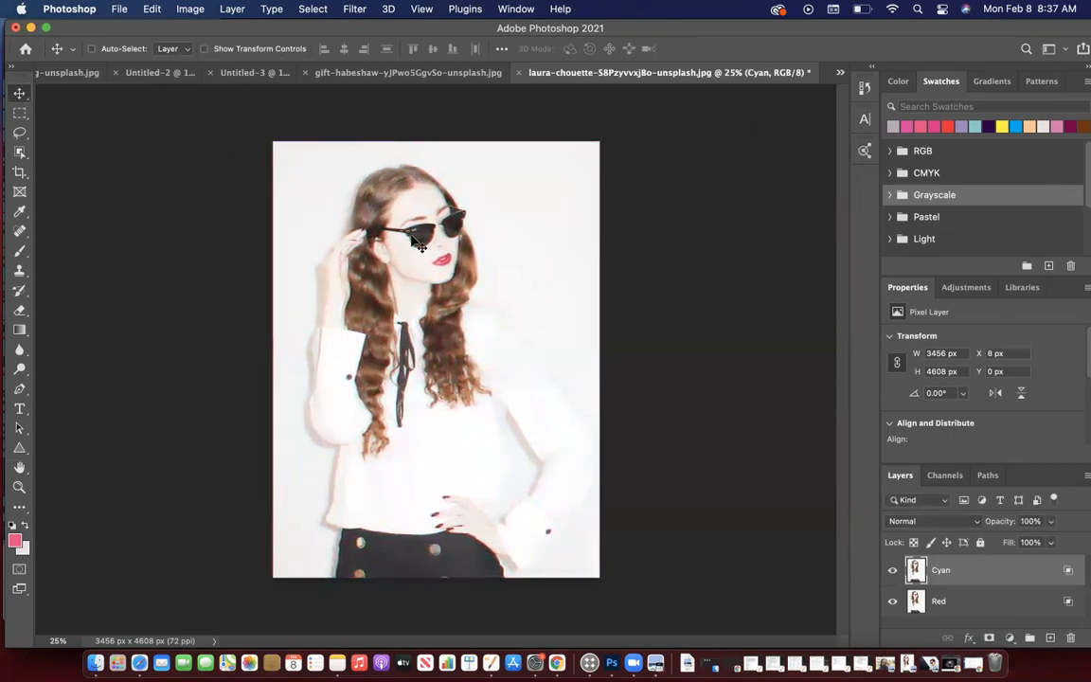
key("Right")
key("Right")
key("Right")
key("Right")
key("Right")
key("Right")
key("Right")
key("Right")
key("Right")
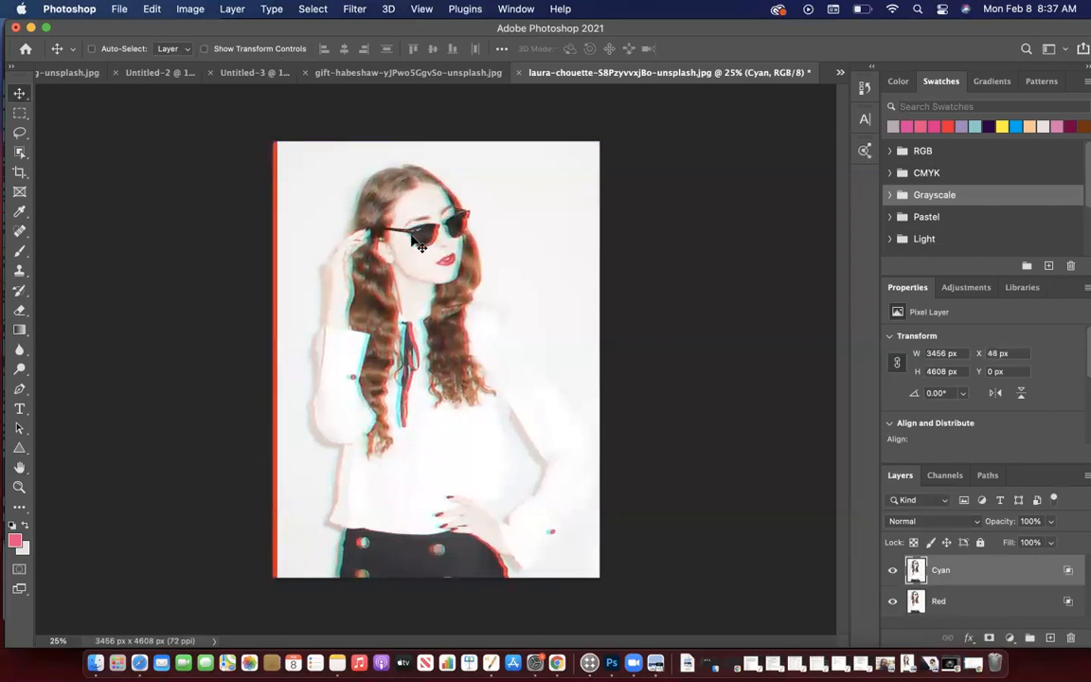
key("Left")
key("Left")
key("Left")
key("Left")
key("Left")
key("Left")
key("Left")
key("Left")
key("Left")
key("Left")
key("Left")
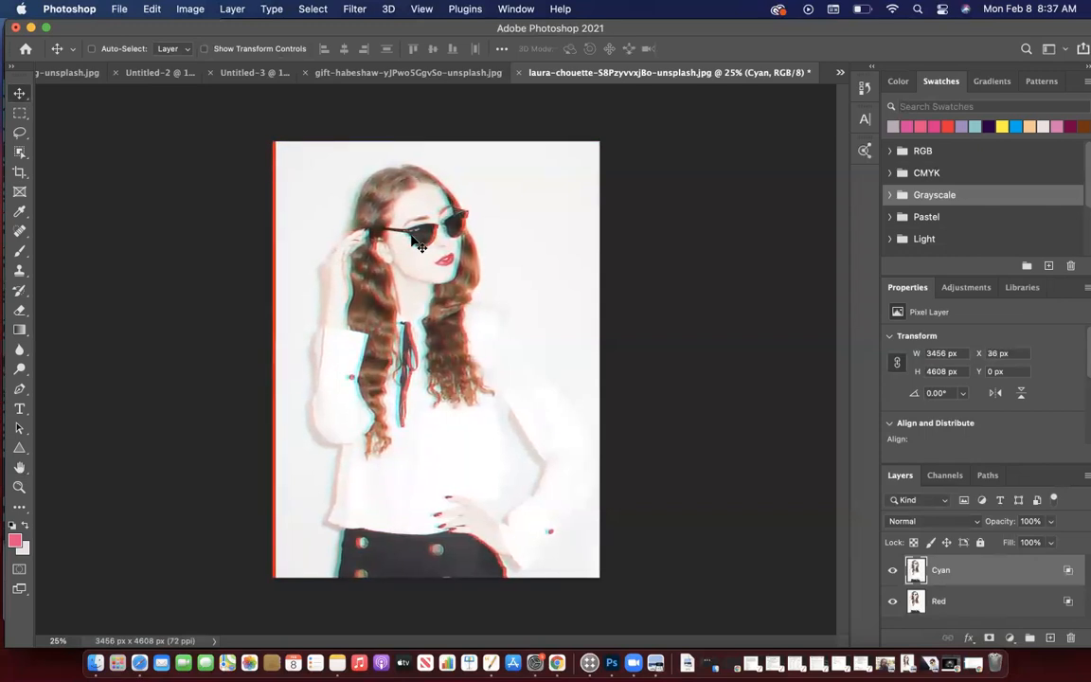
key("Left")
key("Left")
key("Left")
key("Left")
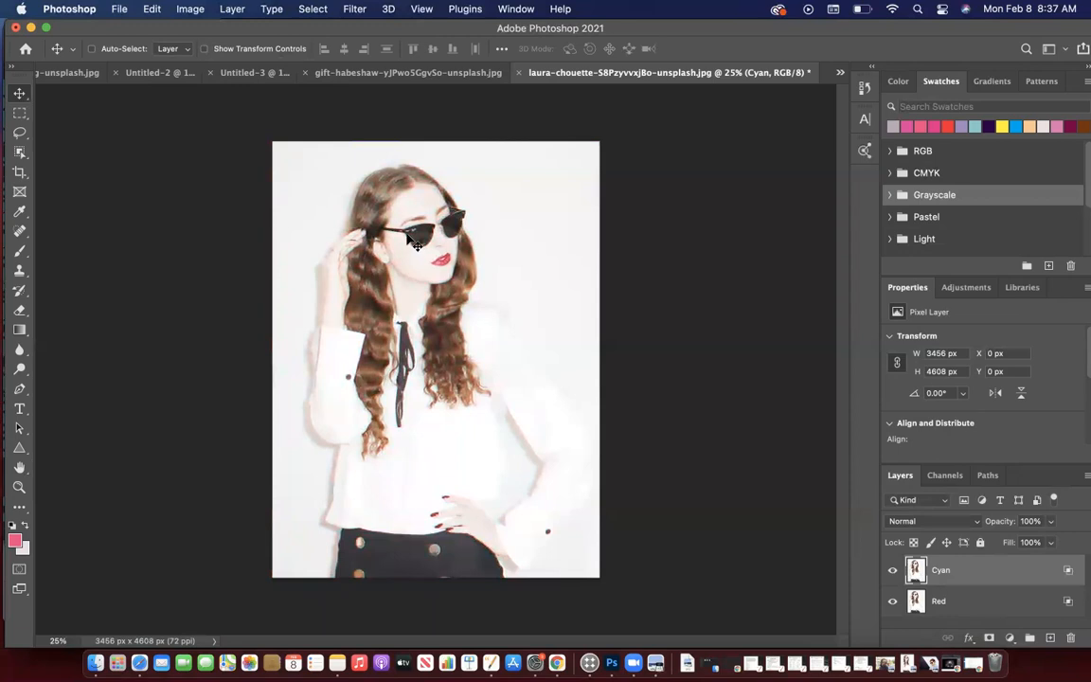
Step: Add a Black & White adjustment to the dark portrait of the man in glasses, with Reds at 109 and Yellows at 29
left_click(384, 79)
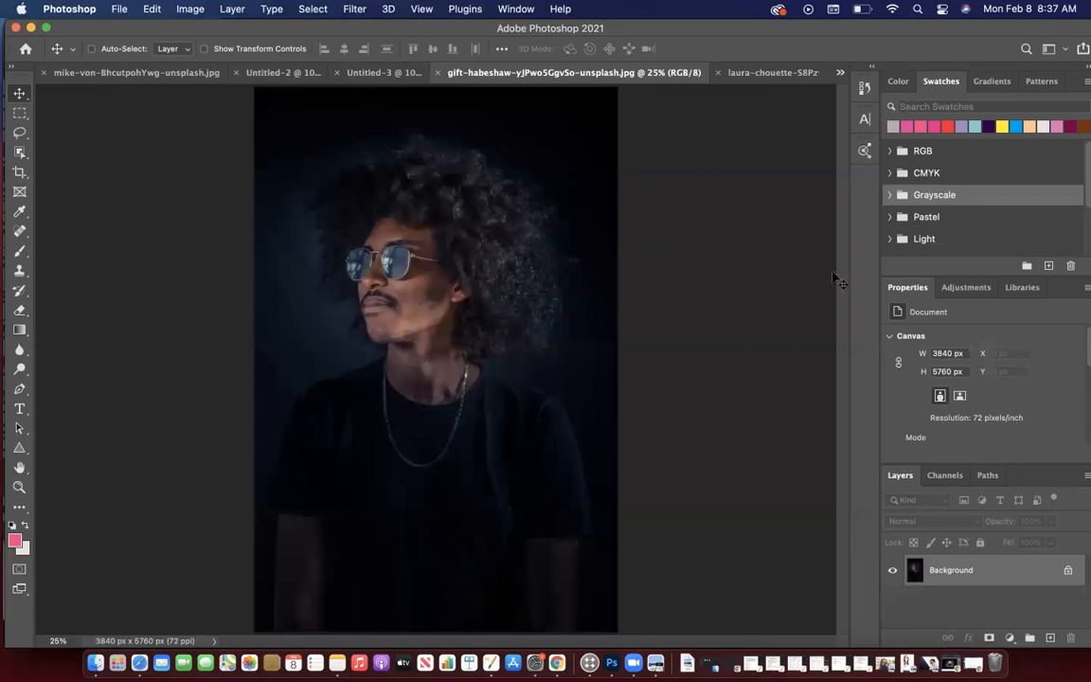
left_click(958, 290)
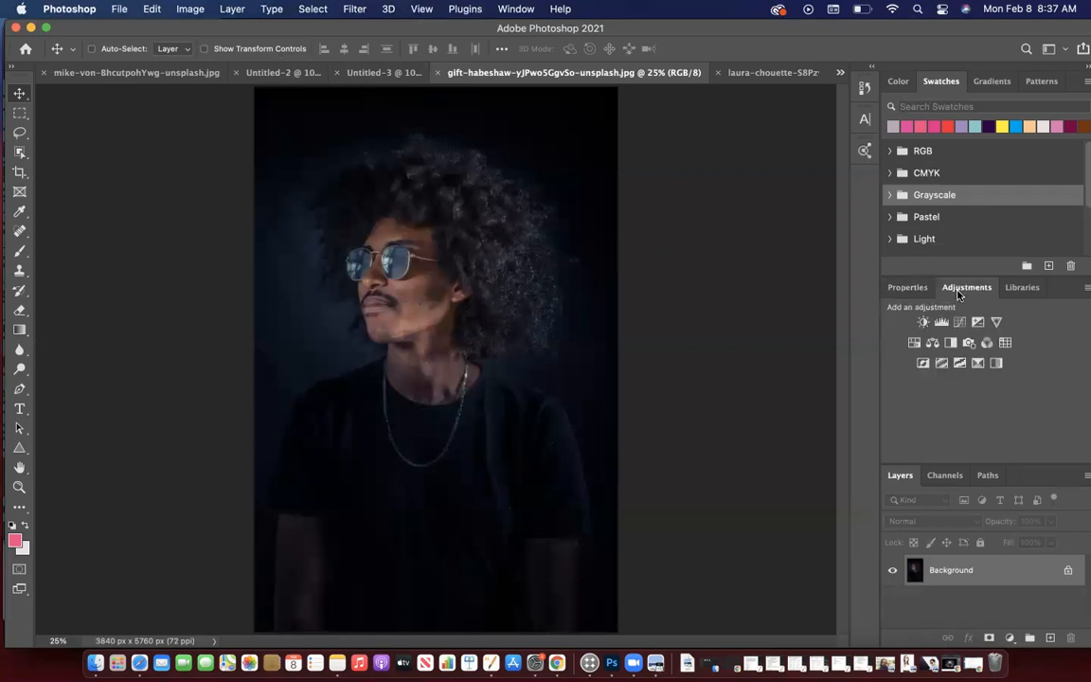
left_click(950, 342)
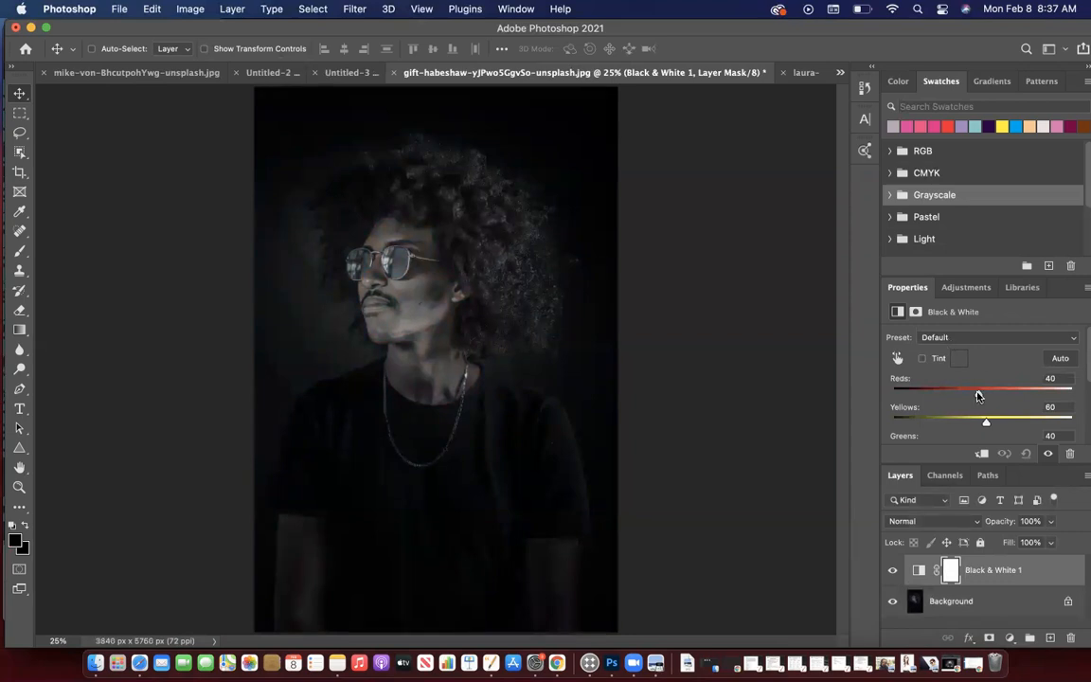
left_click_drag(980, 393, 974, 422)
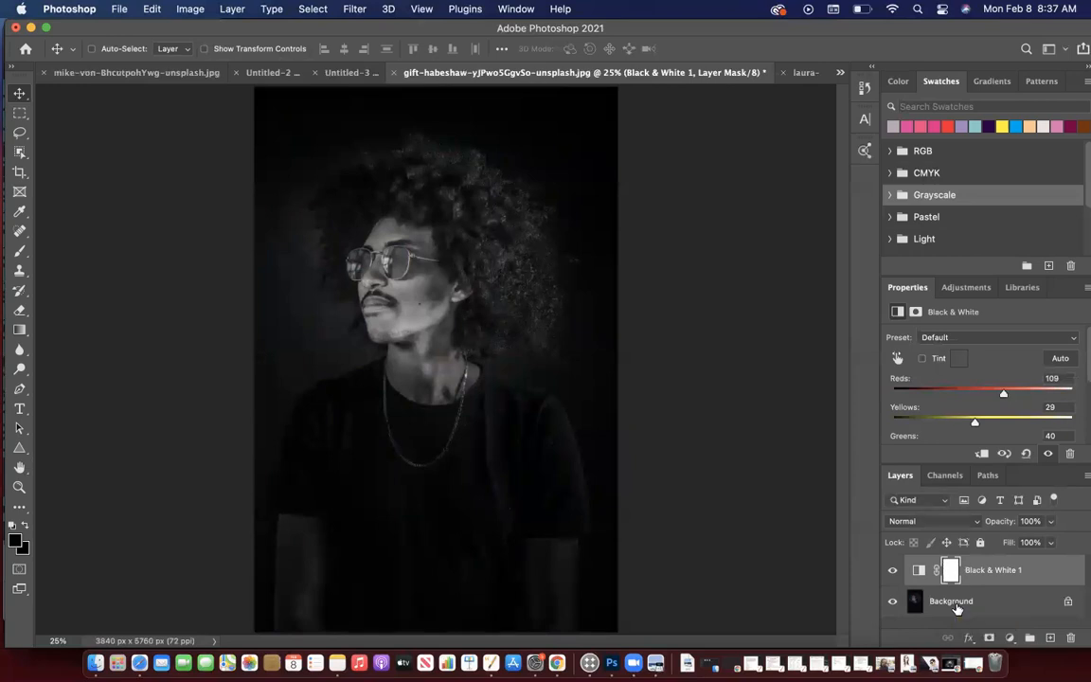
Step: Merge the Black & White adjustment layer with the Background layer
left_click(957, 608)
right_click(957, 607)
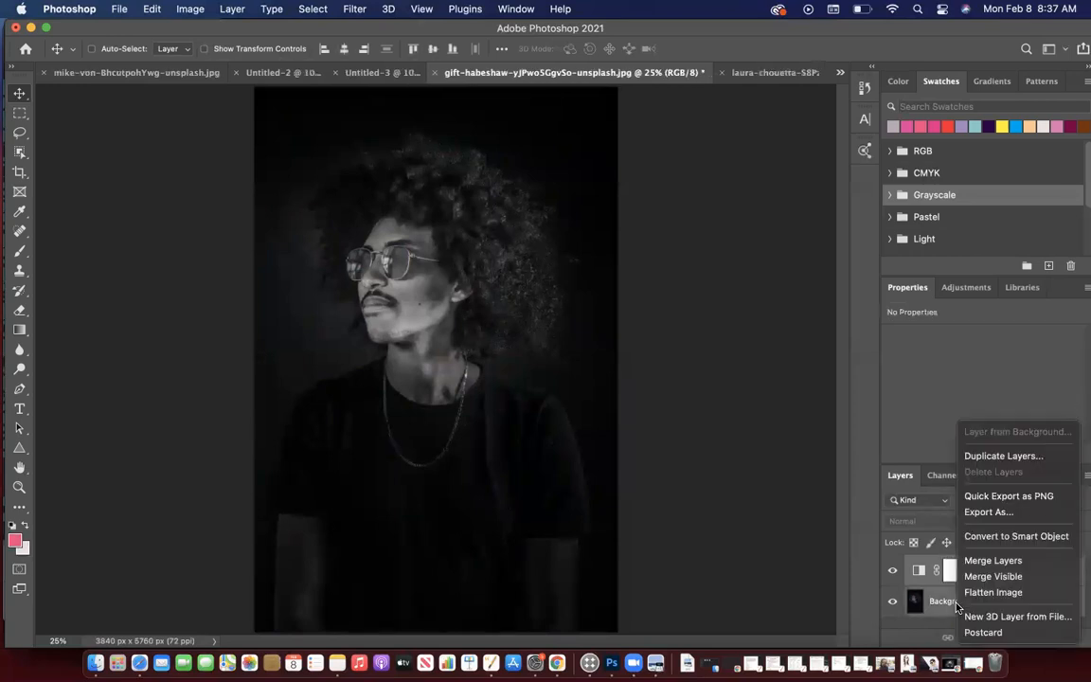
left_click(980, 562)
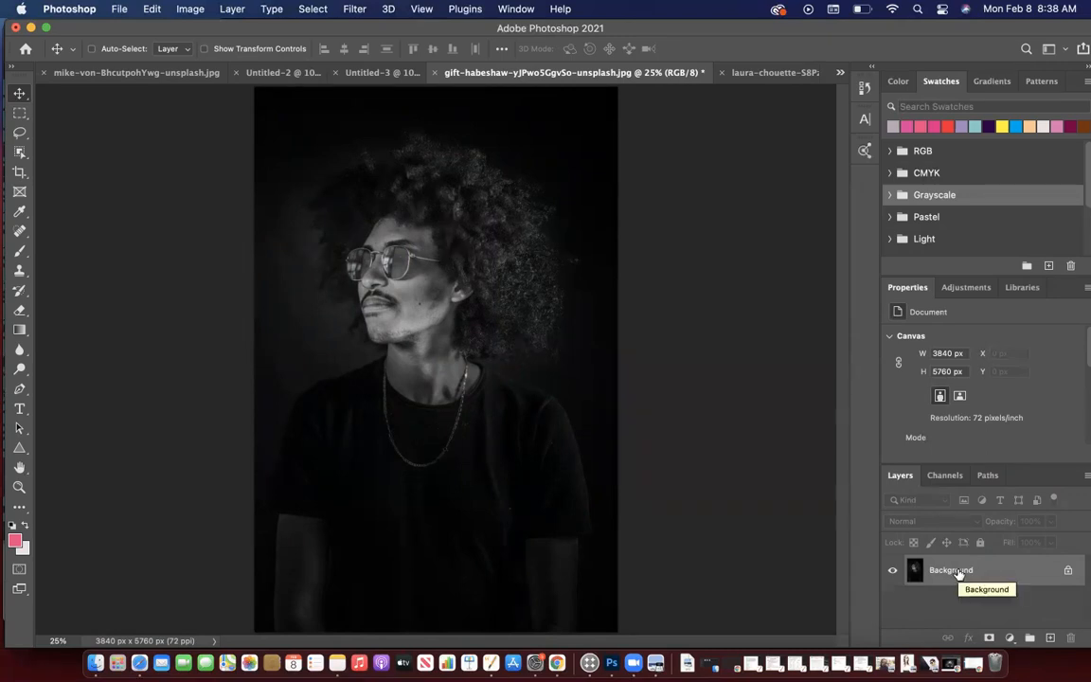
Step: Convert the merged Background into a layer named Red and duplicate it as a layer named Cyan
double_click(952, 571)
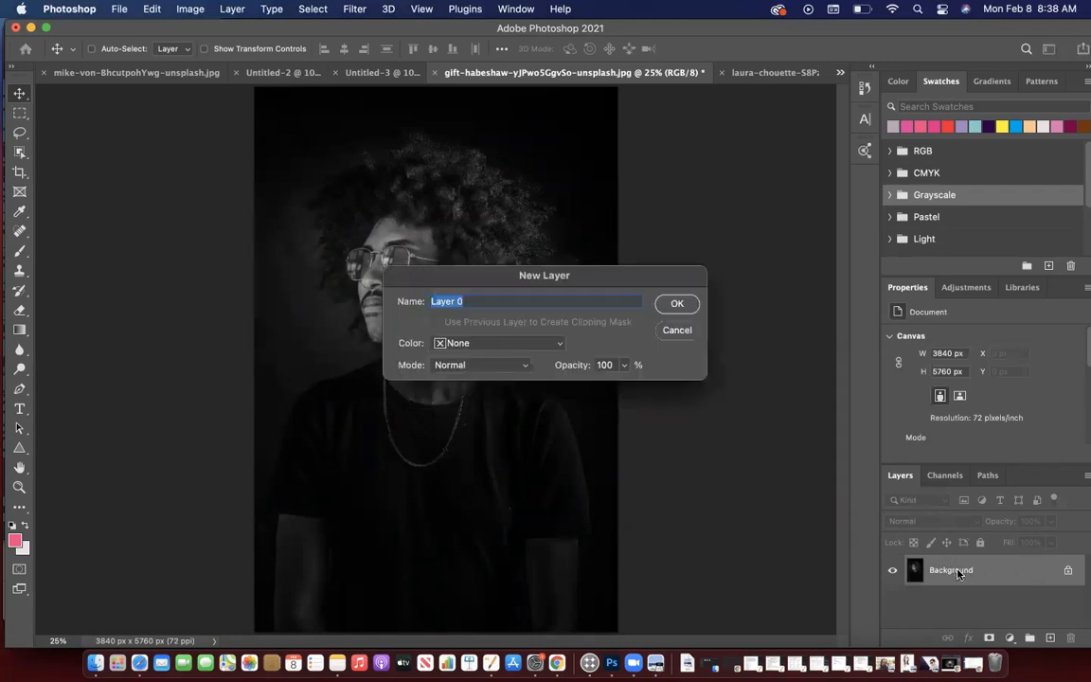
type("Red")
left_click(673, 304)
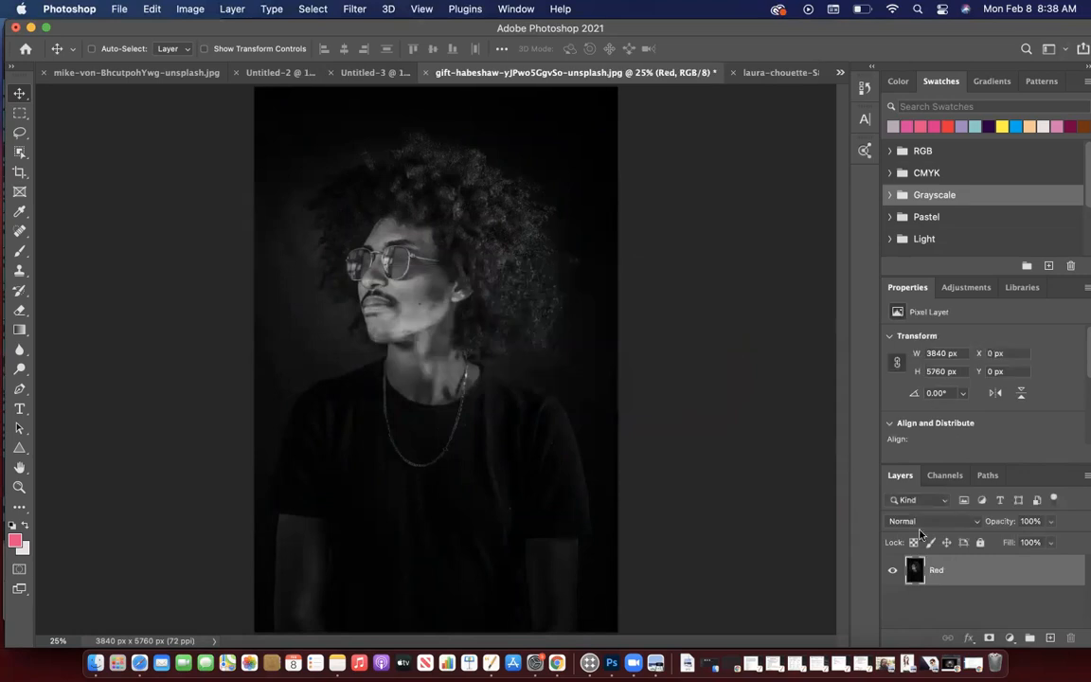
right_click(947, 574)
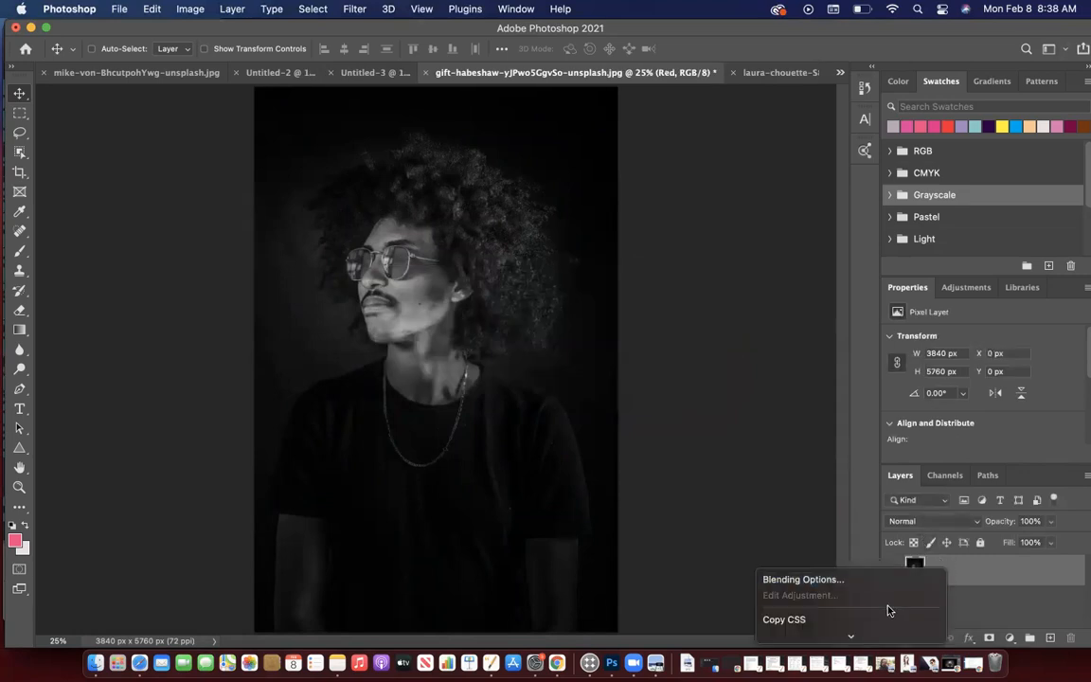
left_click(846, 524)
type("Cyan")
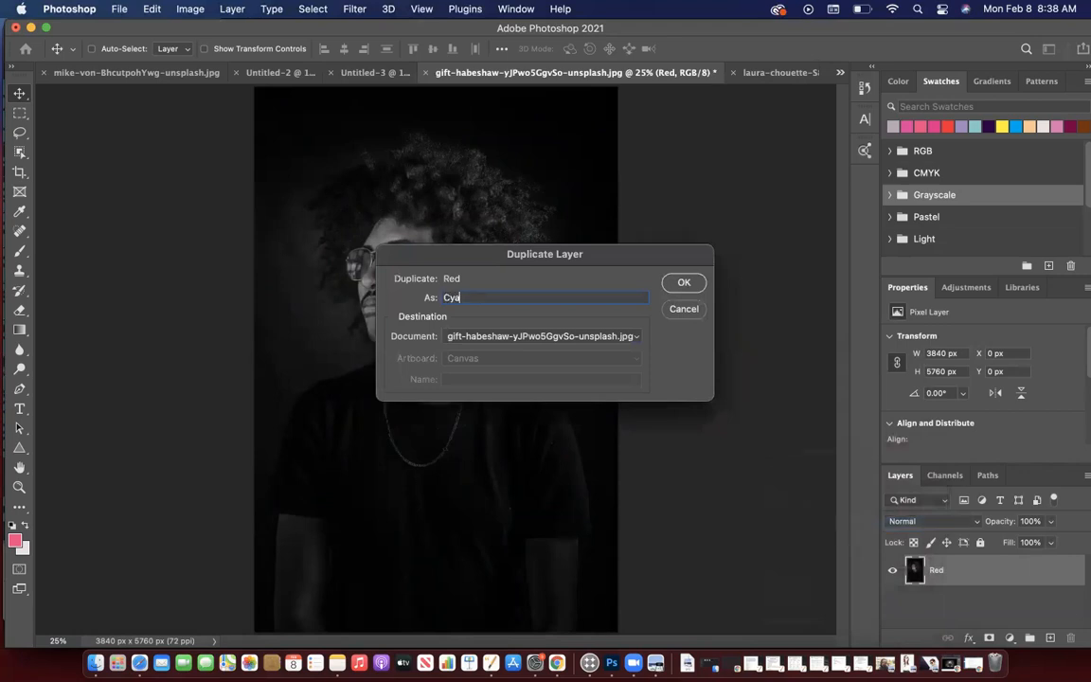
left_click(685, 285)
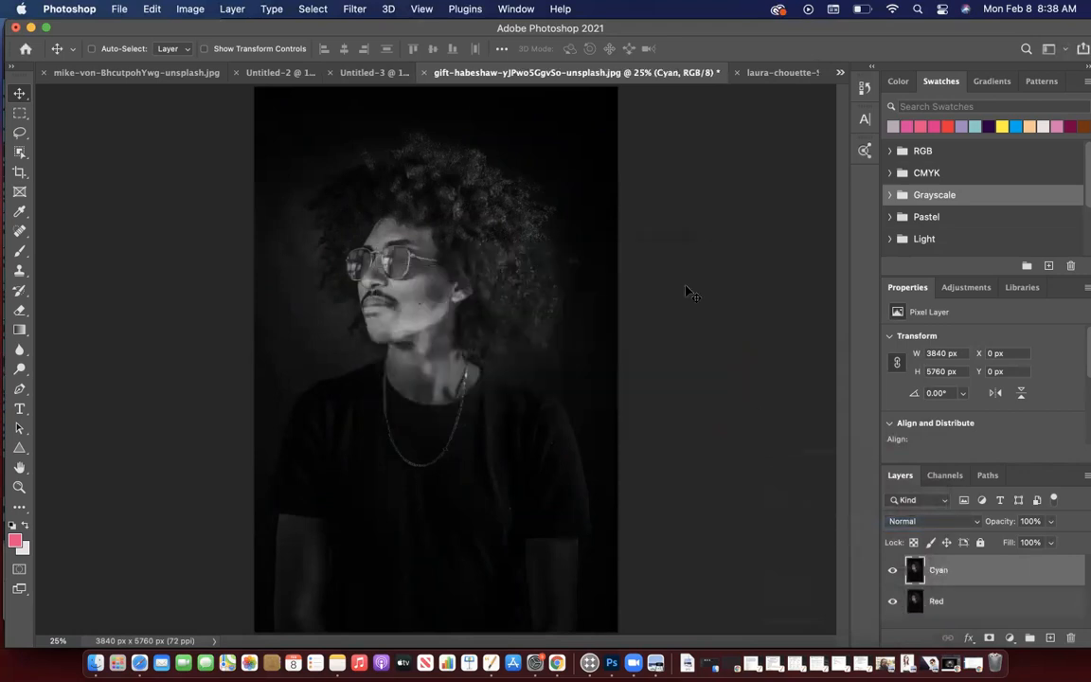
Step: Switch off the G and B channels in the Red layer's blending options so it affects only the red channel
left_click(939, 602)
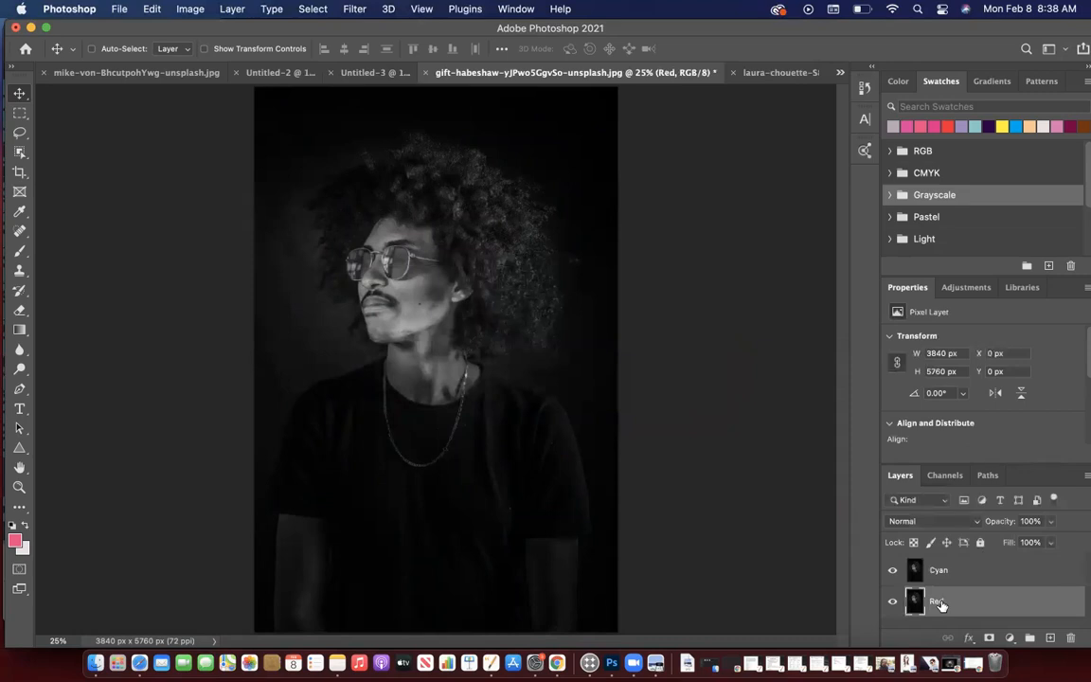
left_click(969, 638)
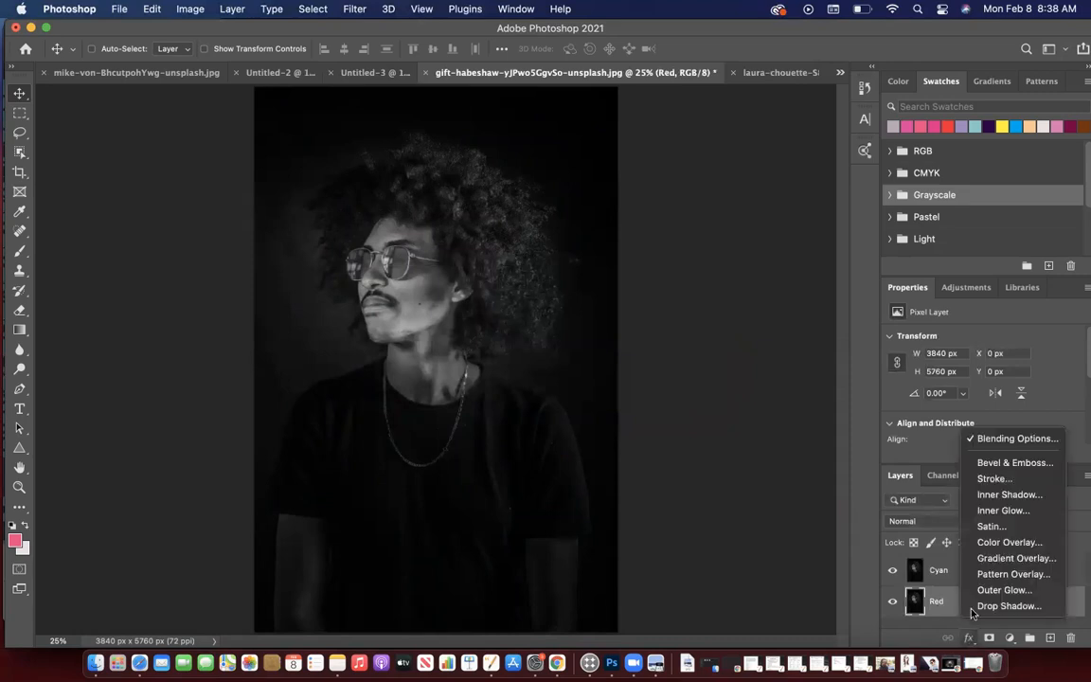
left_click(996, 448)
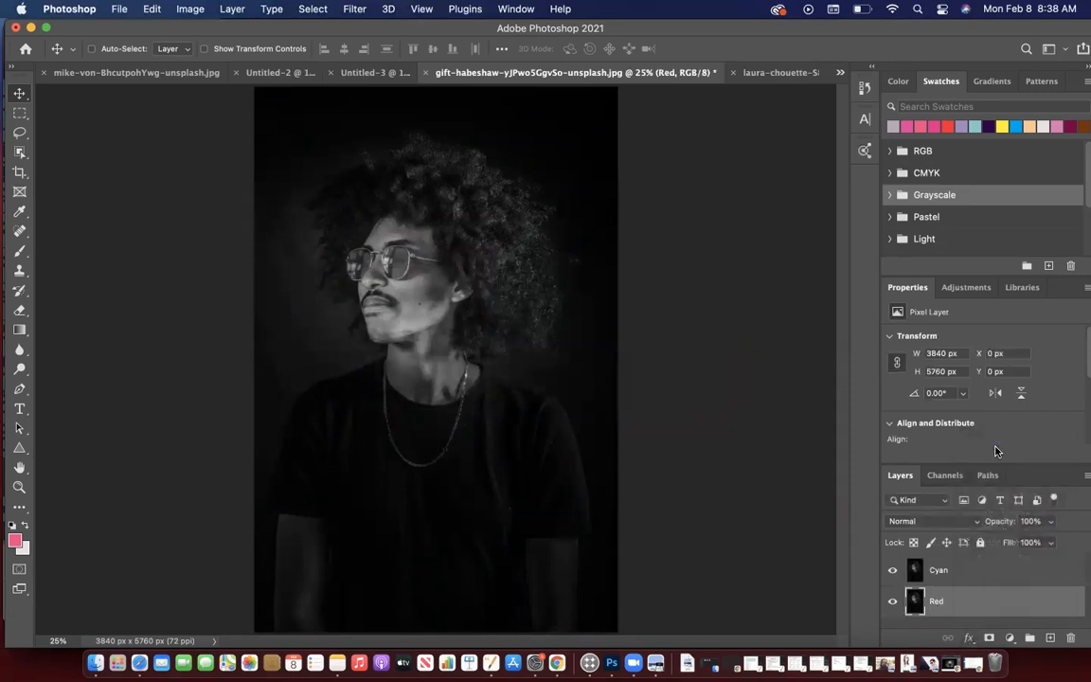
left_click(969, 638)
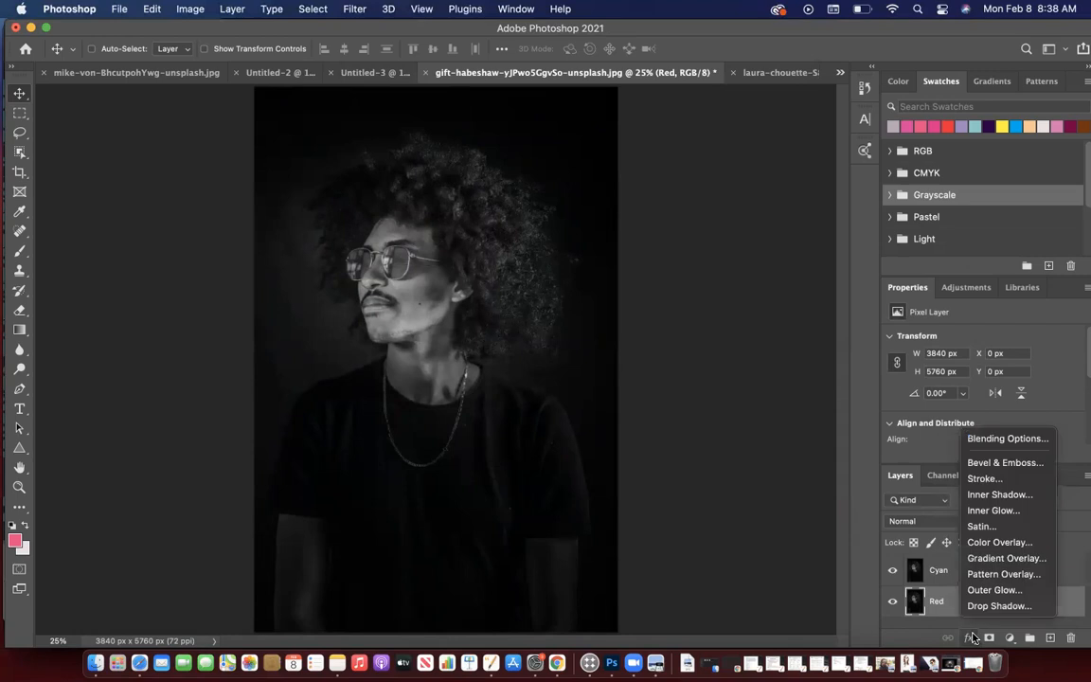
left_click(990, 438)
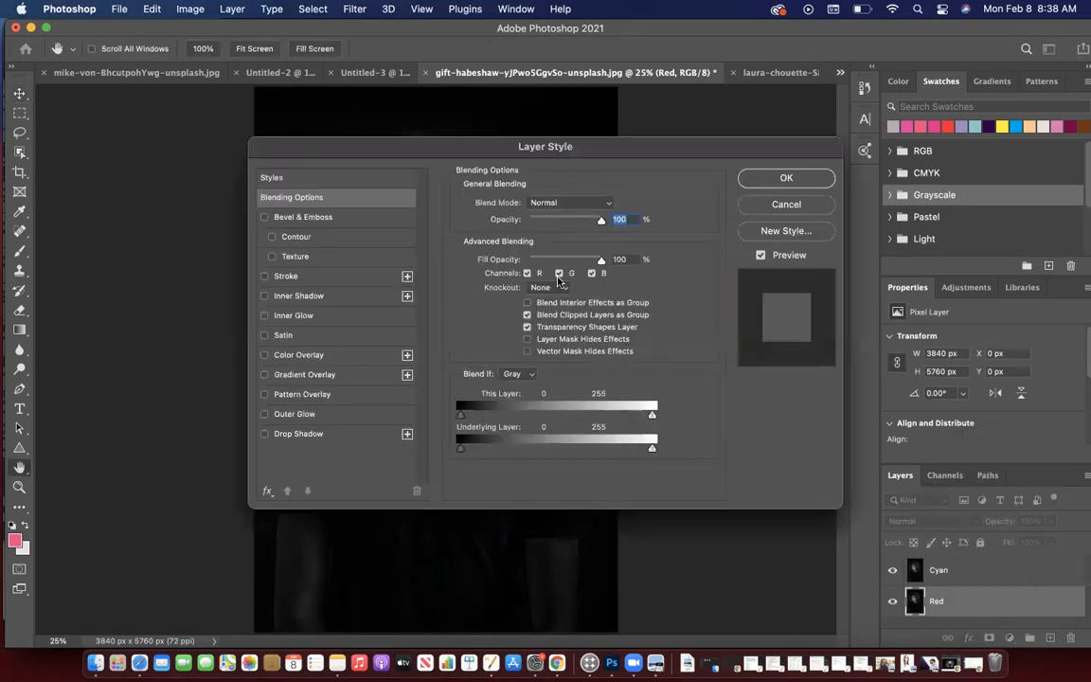
left_click(559, 273)
left_click(591, 273)
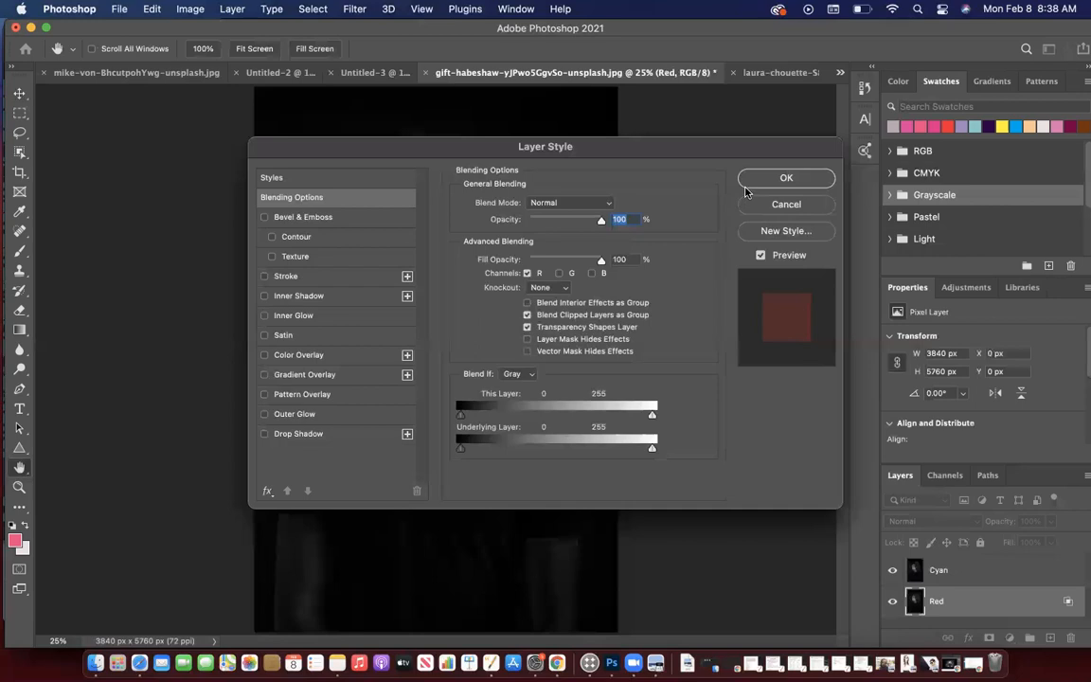
left_click(765, 178)
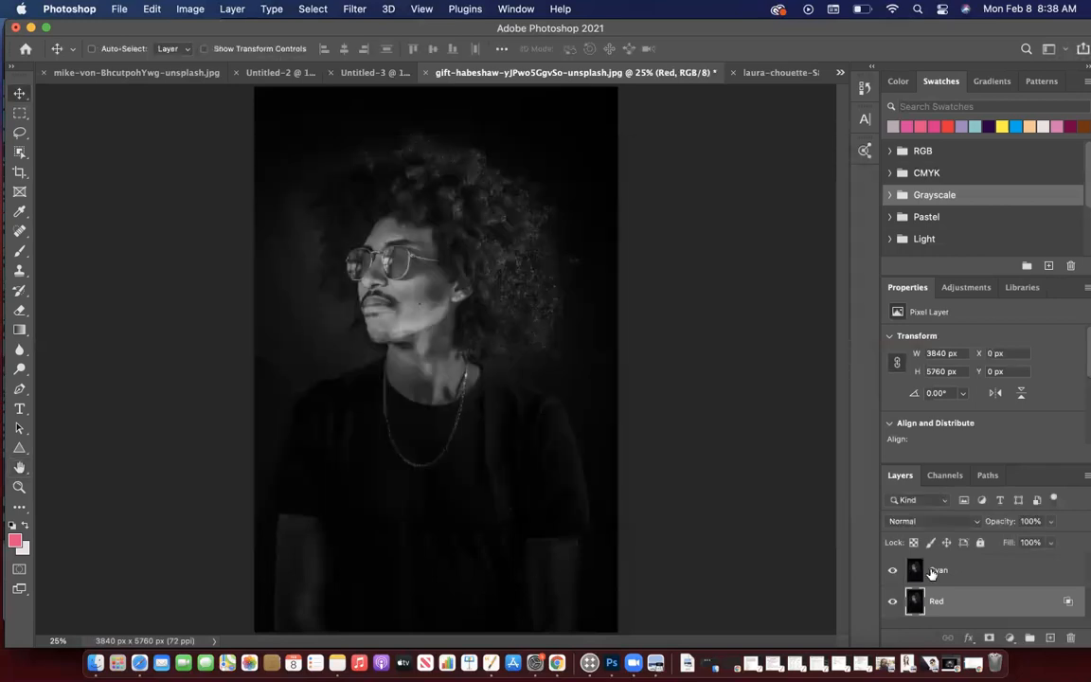
Step: Switch off the R channel in the Cyan layer's blending options, leaving G and B enabled
double_click(935, 569)
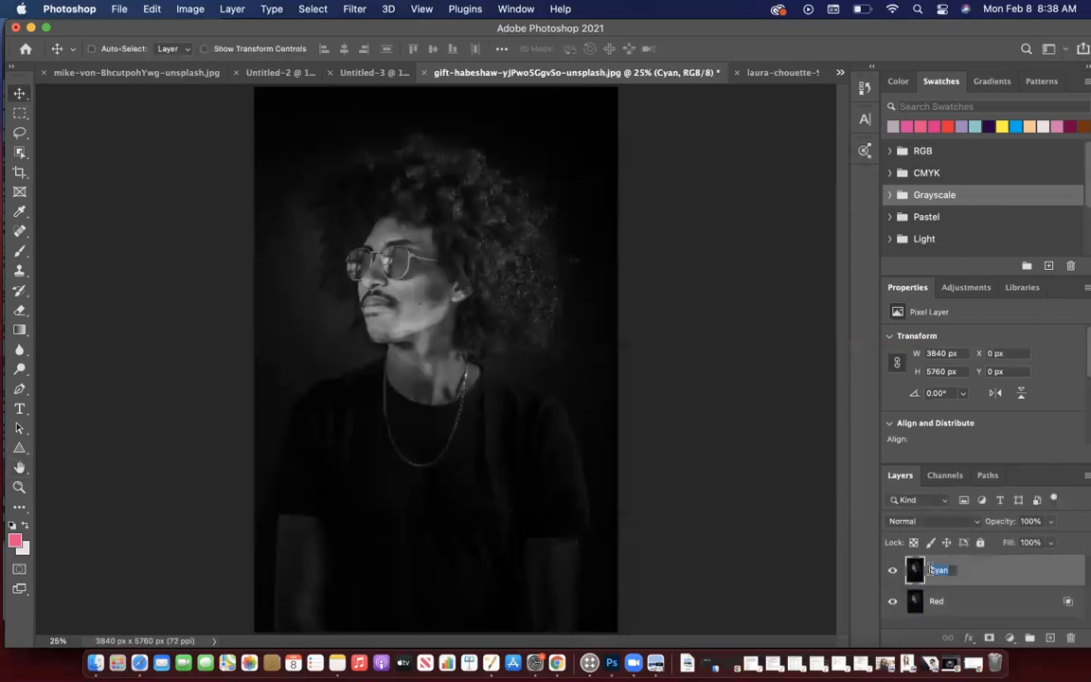
left_click(968, 639)
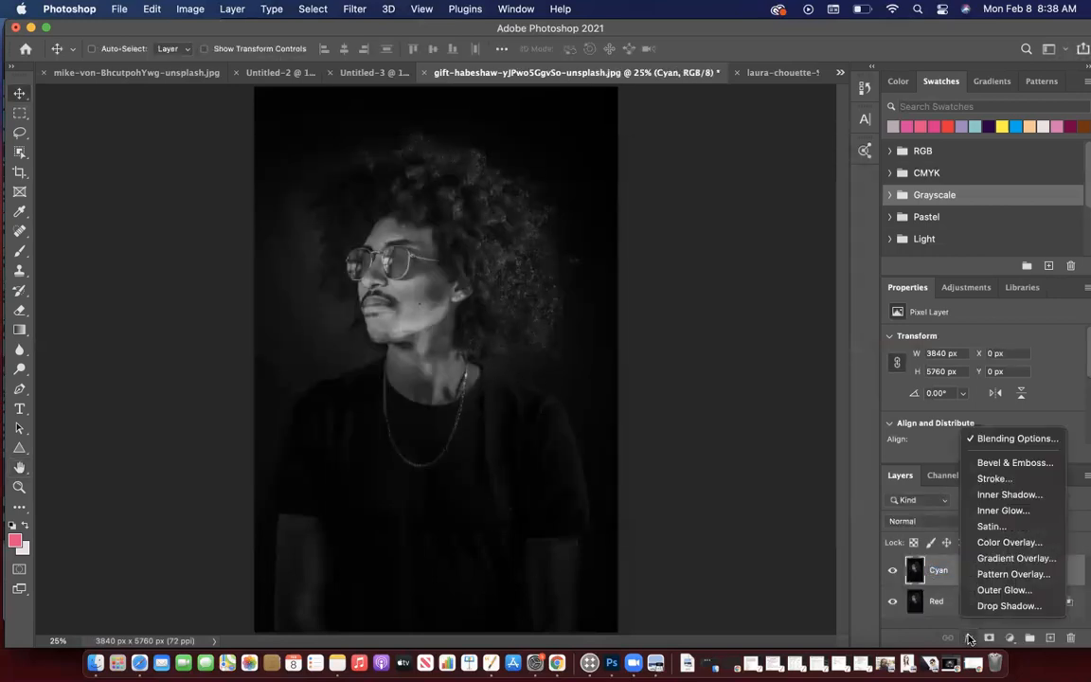
left_click(1007, 440)
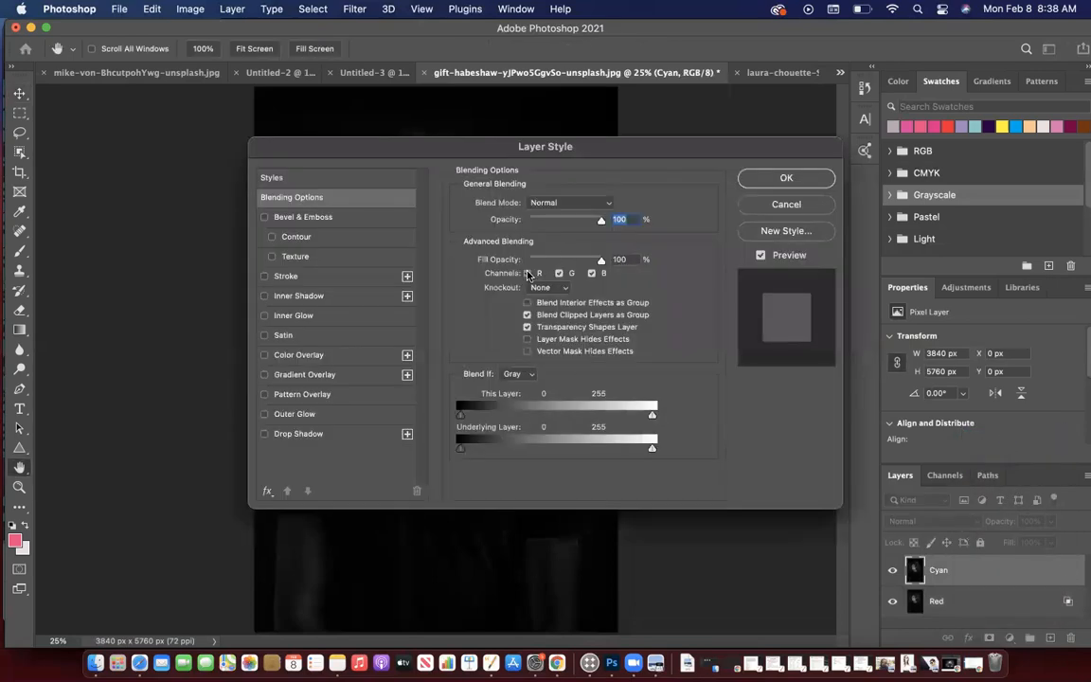
left_click(528, 273)
left_click(769, 178)
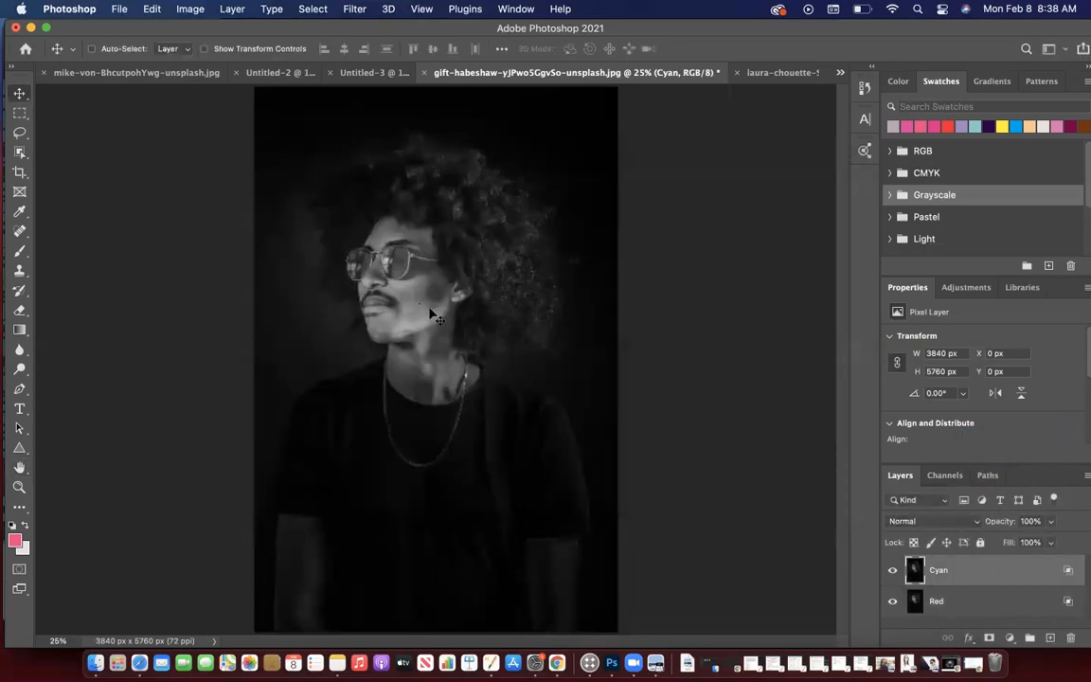
Step: Shift the Cyan layer horizontally to about X 65 px, keeping Y at 0 px, to create the red/cyan split
mouse_move(431, 313)
left_mouse_down()
mouse_move(451, 315)
mouse_move(418, 323)
mouse_move(438, 310)
mouse_move(424, 324)
mouse_move(469, 329)
mouse_move(519, 413)
mouse_move(594, 366)
mouse_move(502, 314)
mouse_move(438, 305)
left_mouse_up()
key("Left")
key("Left")
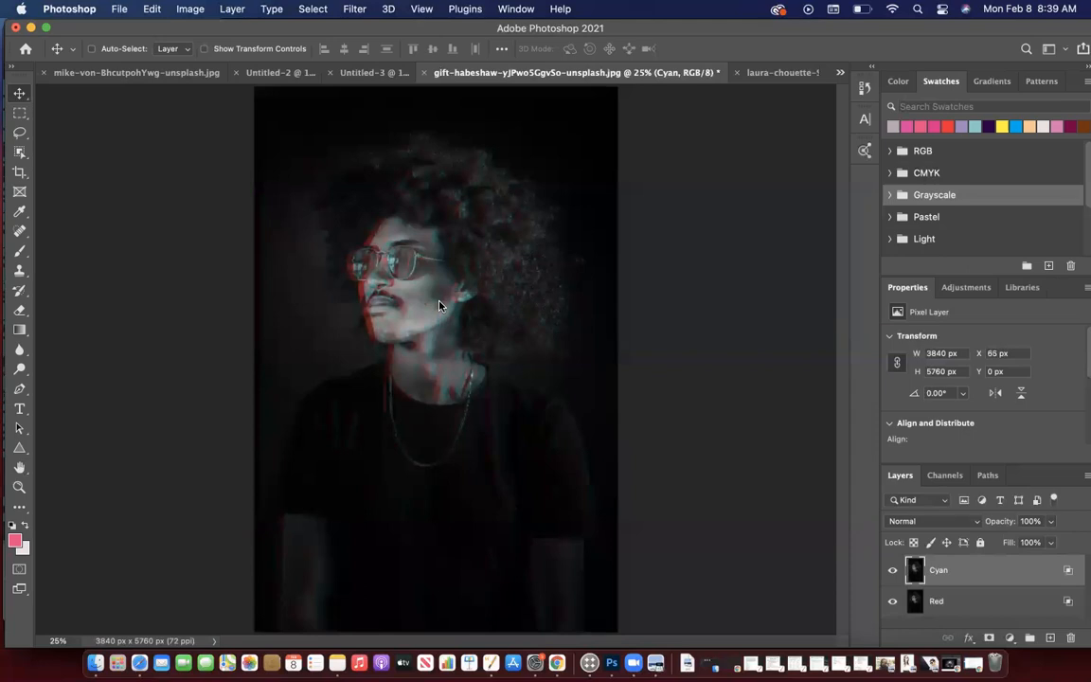